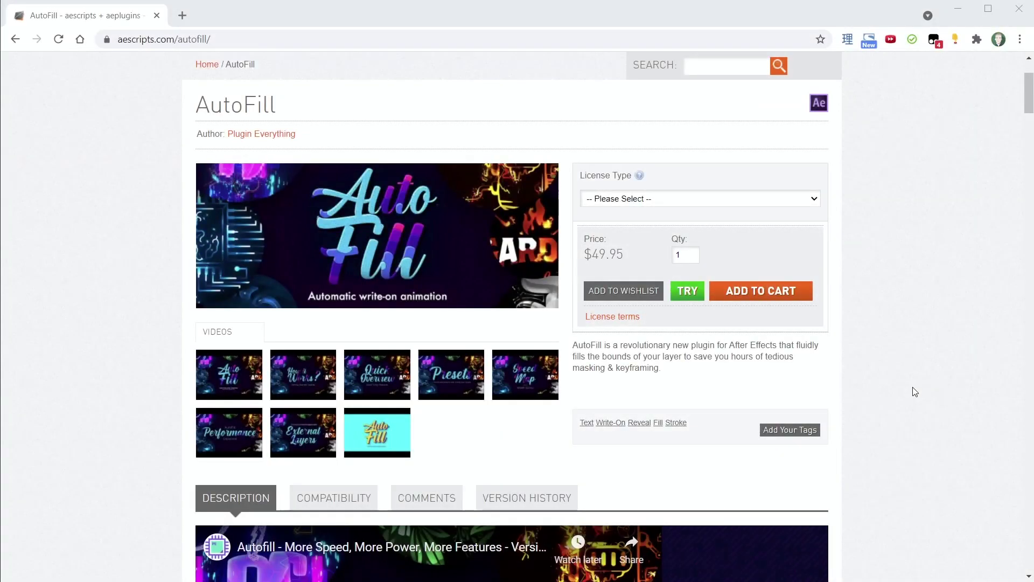
- Scroll to bring the PC-Plant-Autofill composition with Plant.ai into view
{"action": "scroll", "coordinate": [912, 387], "scroll_direction": "down", "scroll_amount": 15}
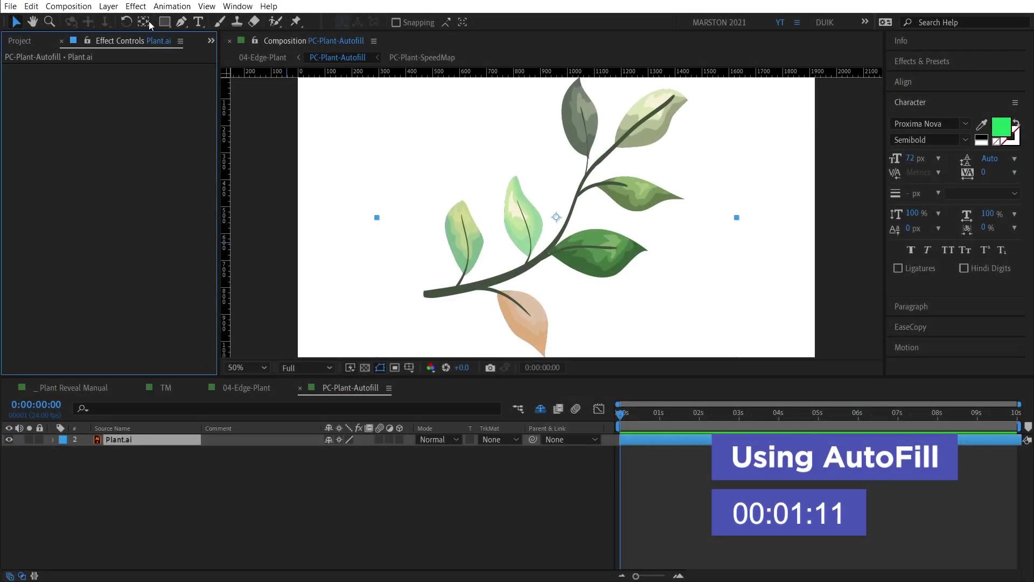
- Apply Plugin Everything's AutoFill to the Plant.ai layer, then deselect it
{"action": "left_click", "coordinate": [143, 8]}
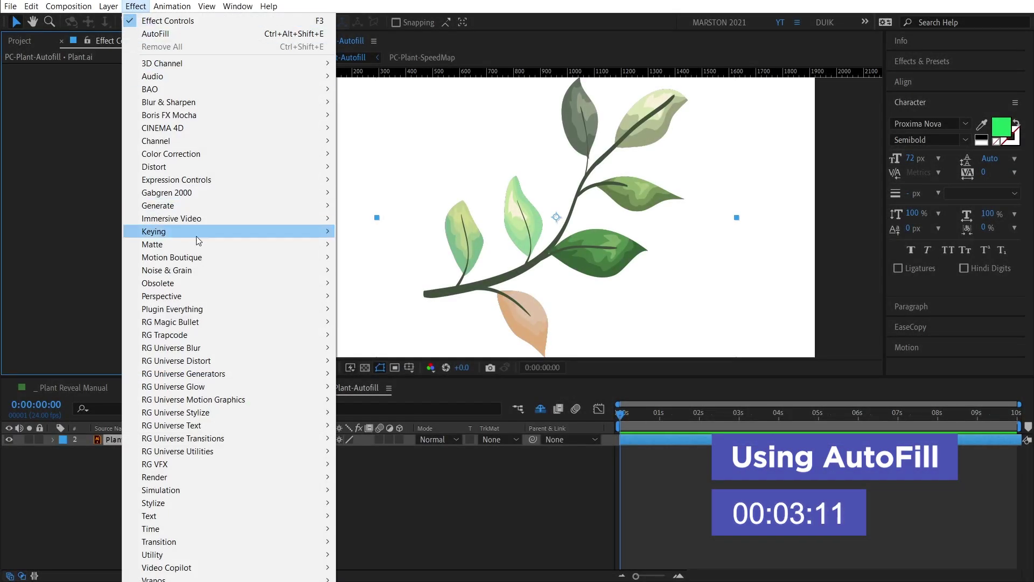
{"action": "mouse_move", "coordinate": [202, 313]}
{"action": "left_click", "coordinate": [382, 322]}
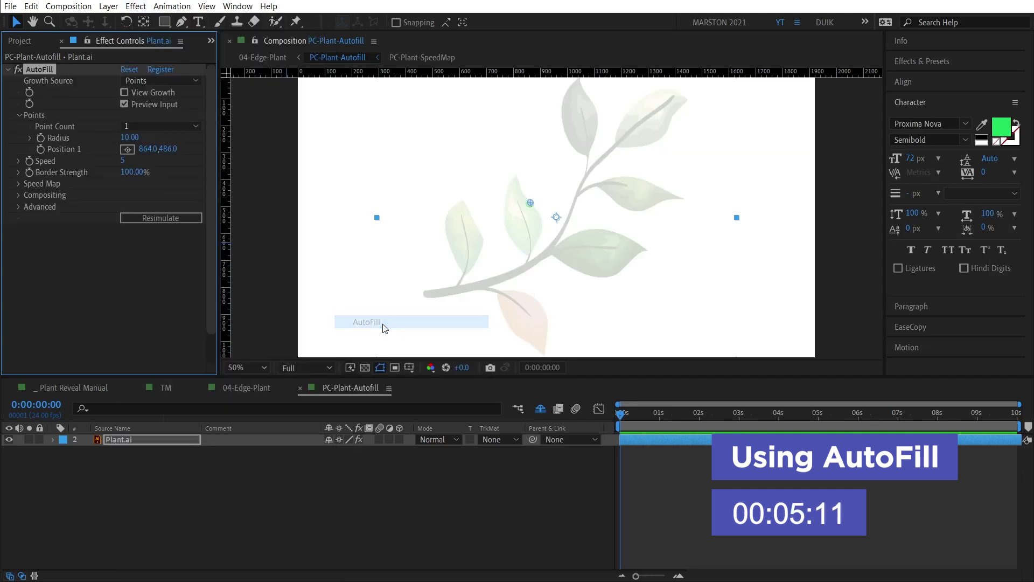
{"action": "left_click", "coordinate": [372, 482]}
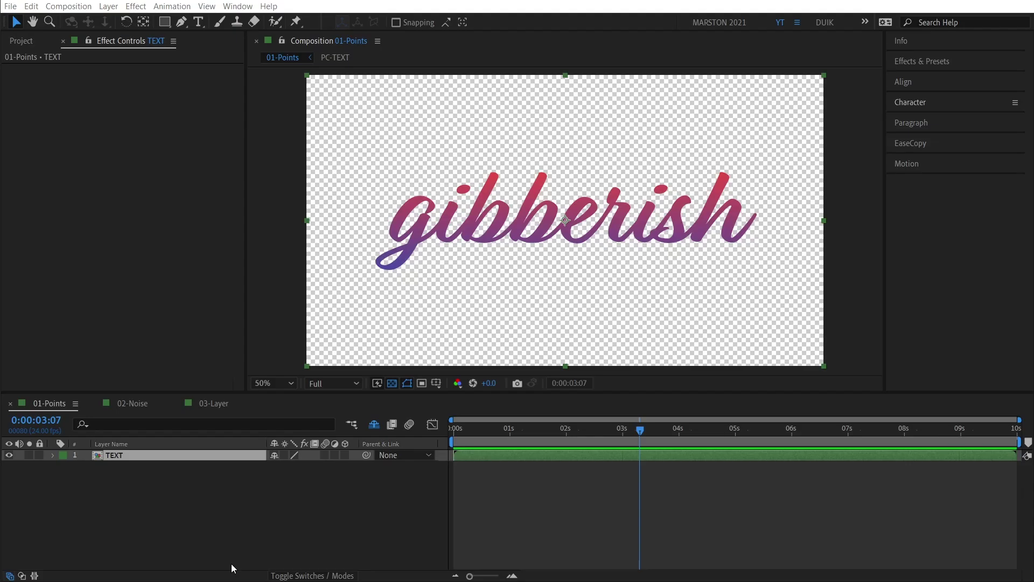
- Apply AutoFill to the TEXT layer and preview the fill at an earlier frame
{"action": "left_click", "coordinate": [120, 457]}
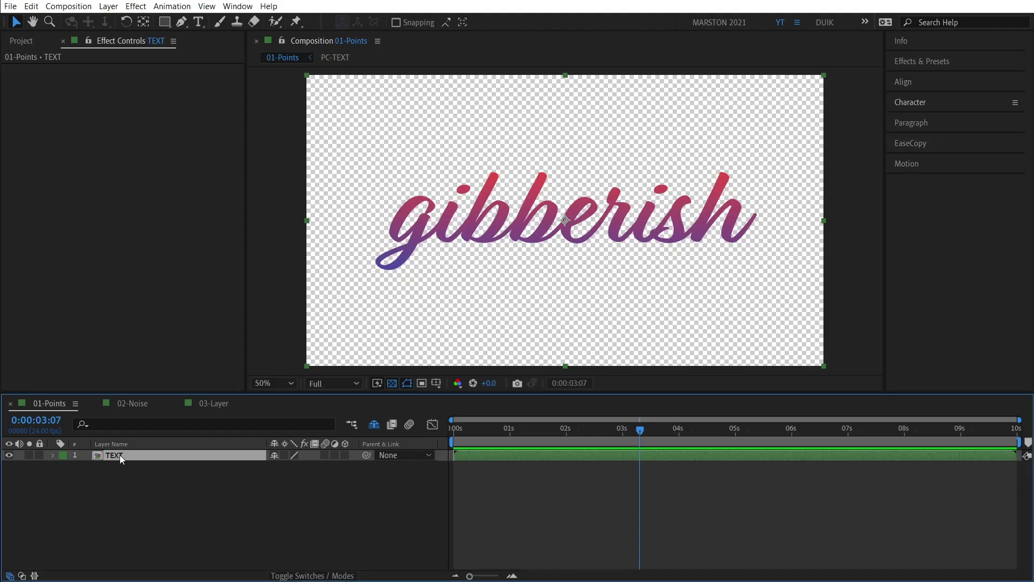
{"action": "left_click", "coordinate": [134, 6]}
{"action": "mouse_move", "coordinate": [186, 309]}
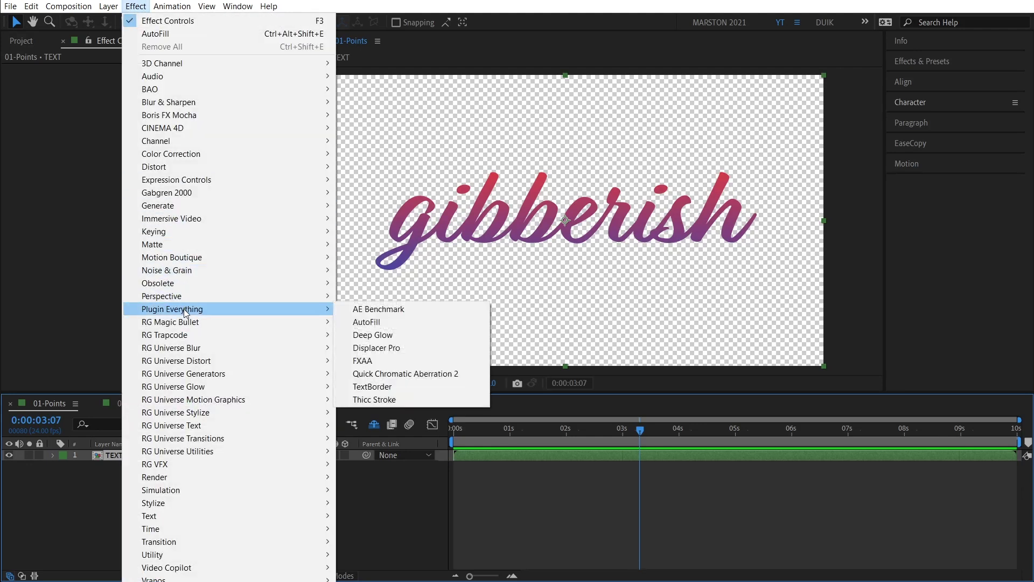
{"action": "left_click", "coordinate": [355, 322]}
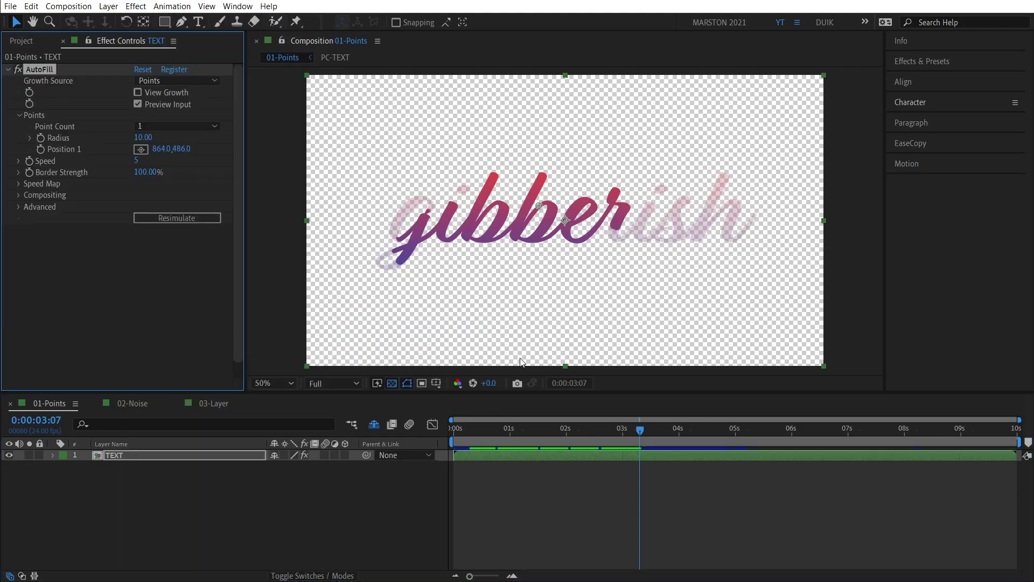
{"action": "left_click_drag", "start_coordinate": [628, 432], "coordinate": [522, 438]}
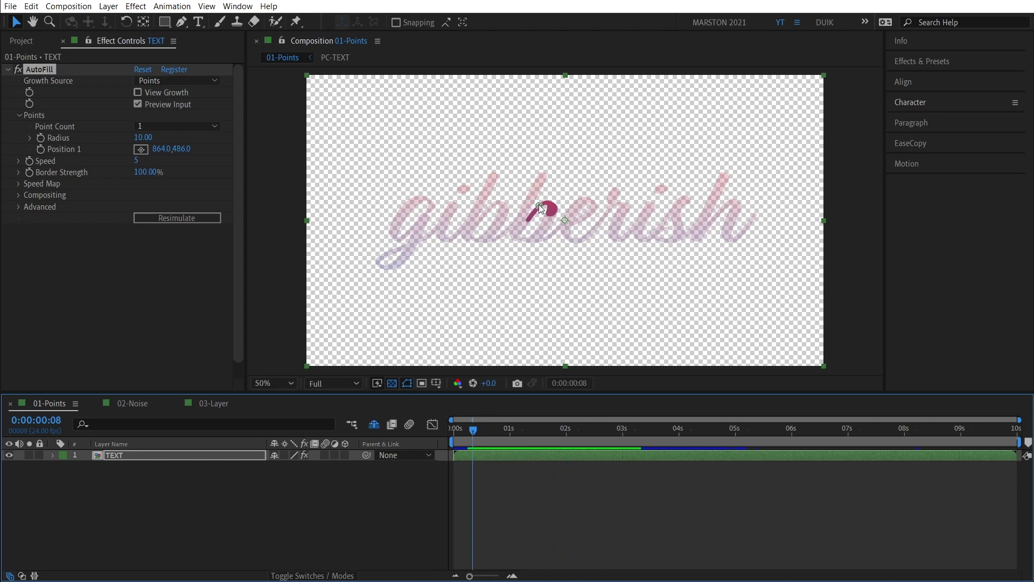
- Move AutoFill's Position 1 onto the g (464,494) and scrub through the write-on
{"action": "left_click_drag", "start_coordinate": [540, 204], "coordinate": [410, 174]}
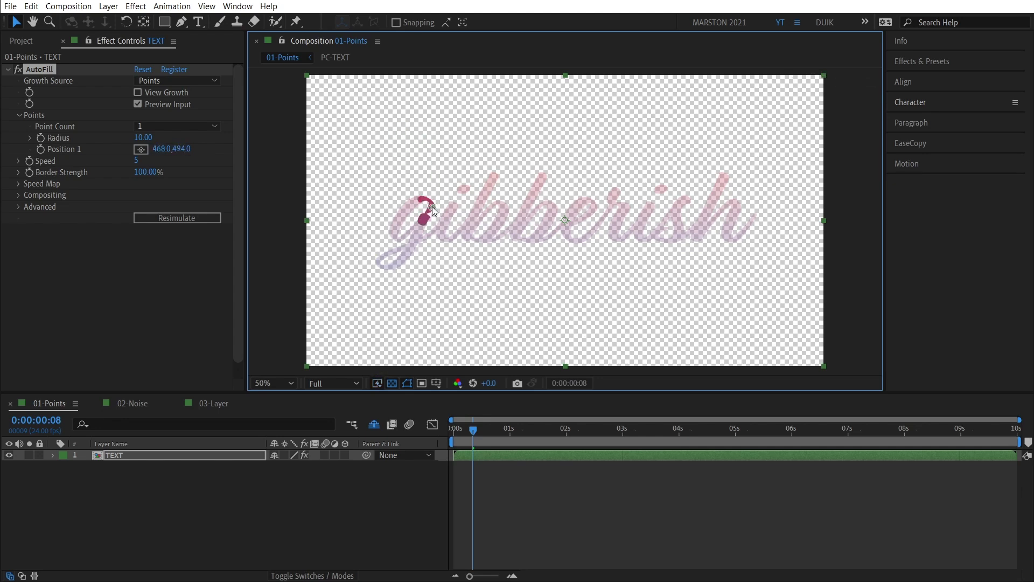
{"action": "left_click_drag", "start_coordinate": [471, 434], "coordinate": [556, 442]}
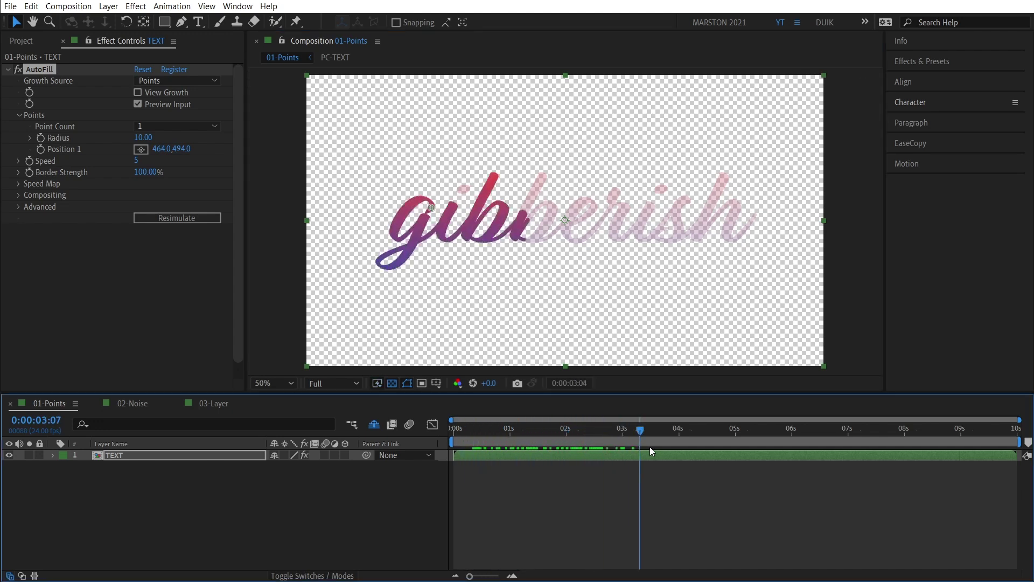
{"action": "left_click_drag", "start_coordinate": [650, 448], "coordinate": [726, 449]}
{"action": "left_click_drag", "start_coordinate": [863, 457], "coordinate": [605, 453]}
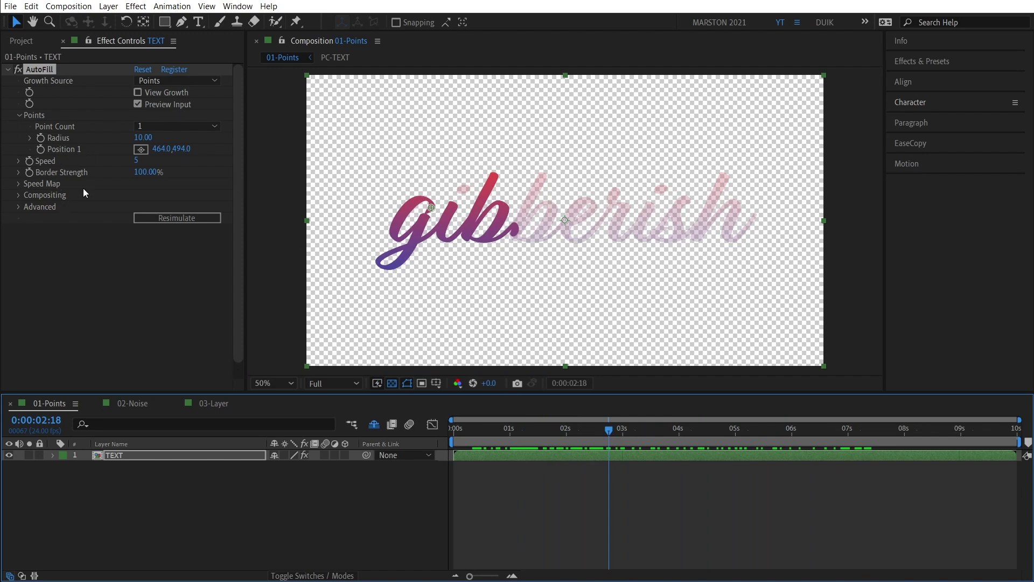
- Resimulate AutoFill, scrub back to check the fill, and toggle Preview Input off and on
{"action": "left_click", "coordinate": [151, 223]}
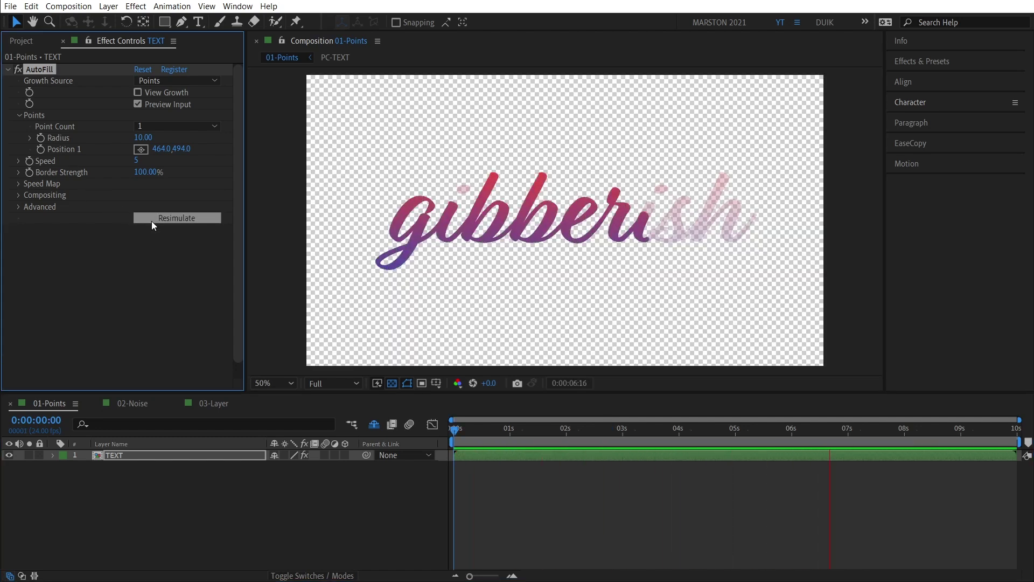
{"action": "left_click_drag", "start_coordinate": [854, 429], "coordinate": [622, 457]}
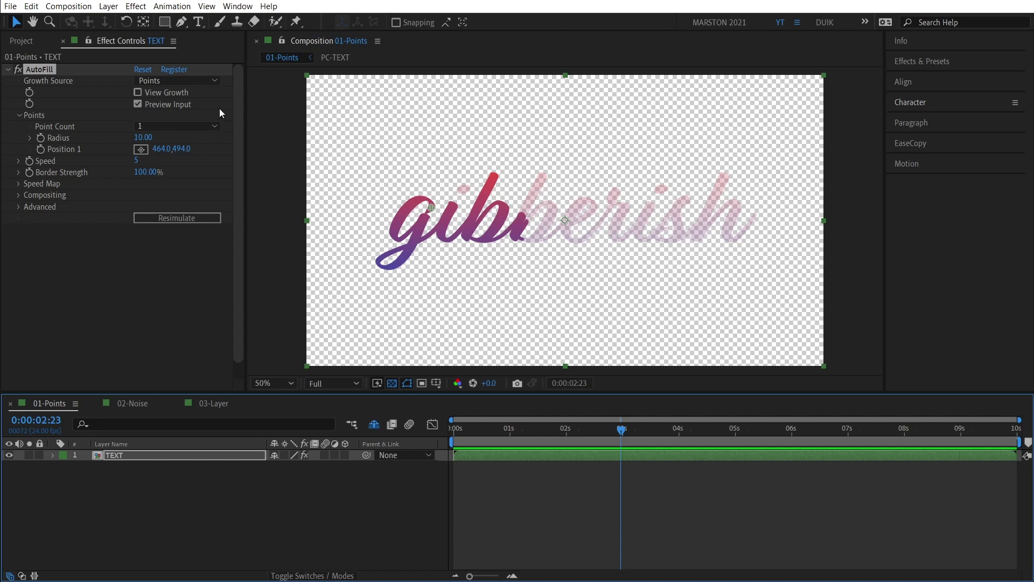
{"action": "left_click", "coordinate": [137, 105]}
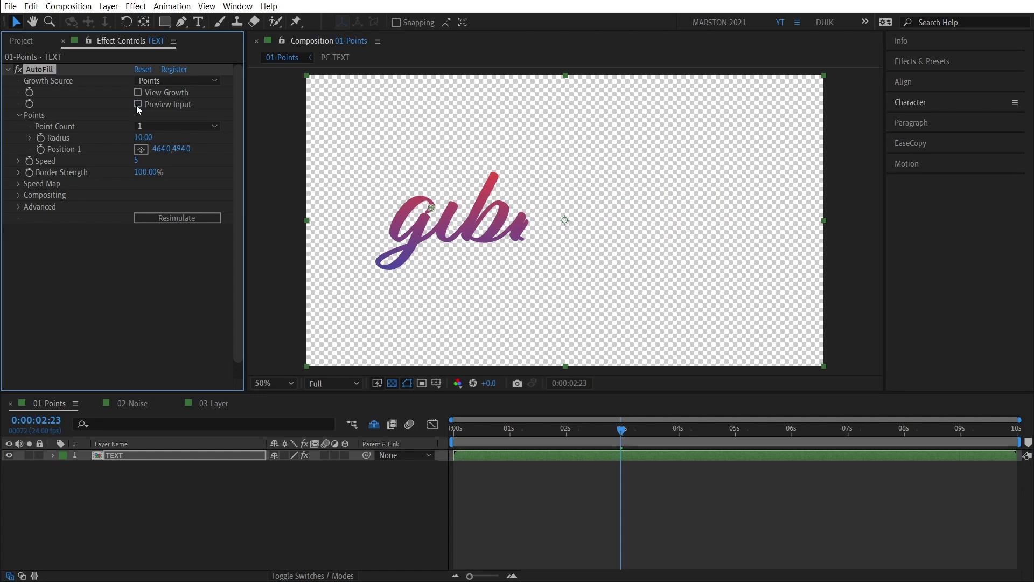
{"action": "left_click", "coordinate": [137, 105]}
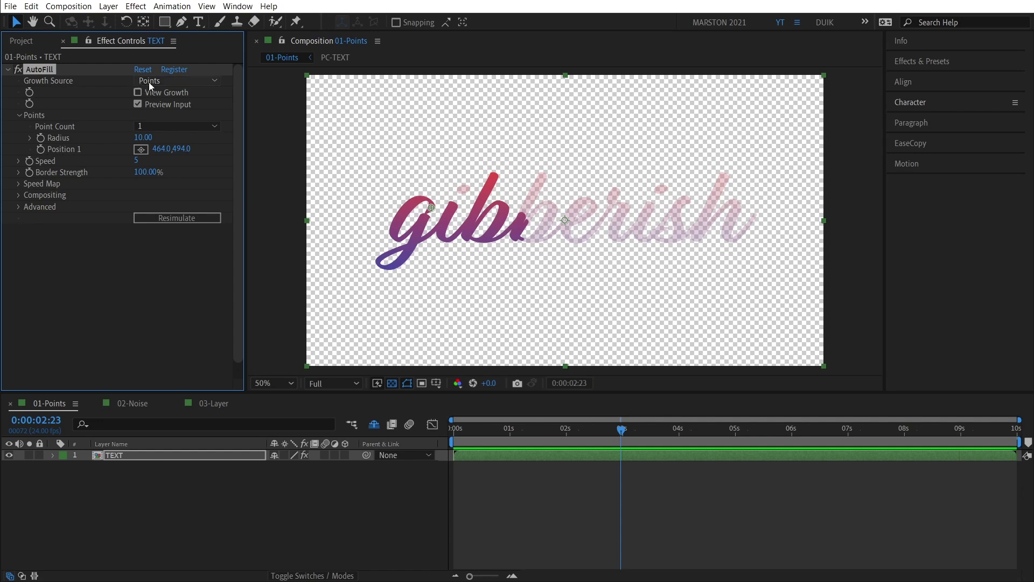
{"action": "left_click", "coordinate": [163, 81]}
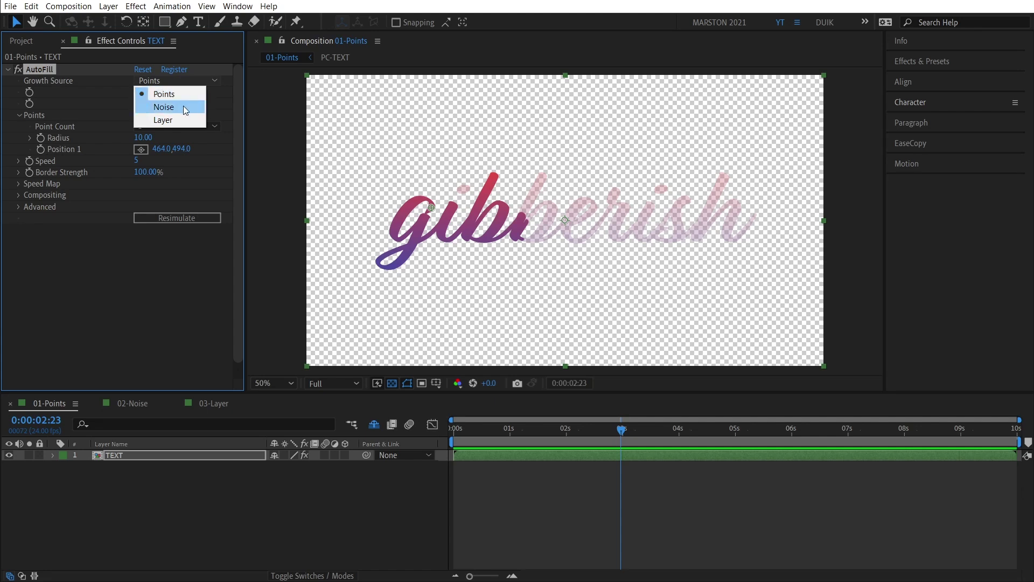
- Grow from 2 points, placing the second past the final h at 1664,530, and replay
{"action": "left_click", "coordinate": [100, 102]}
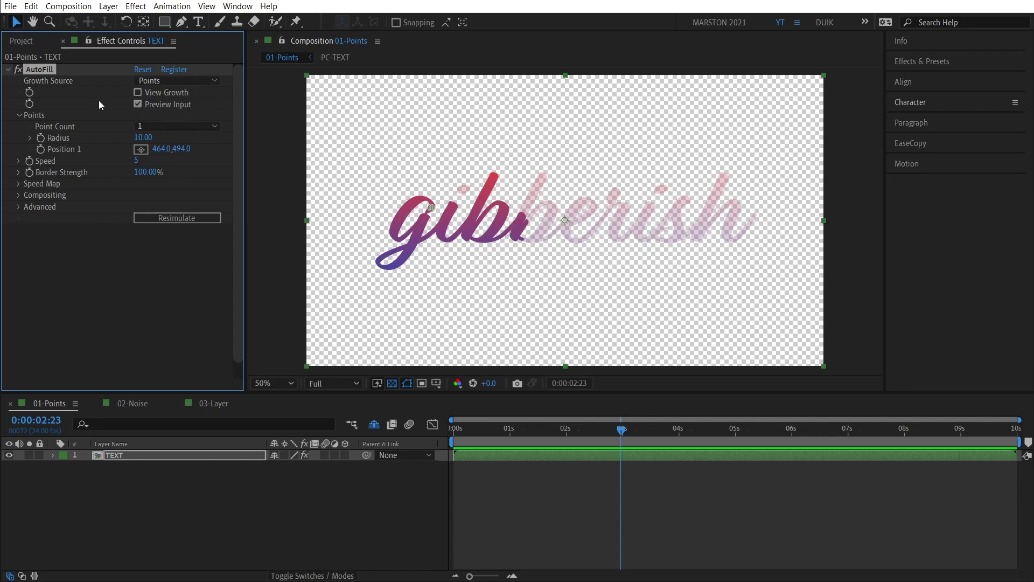
{"action": "left_click", "coordinate": [150, 126]}
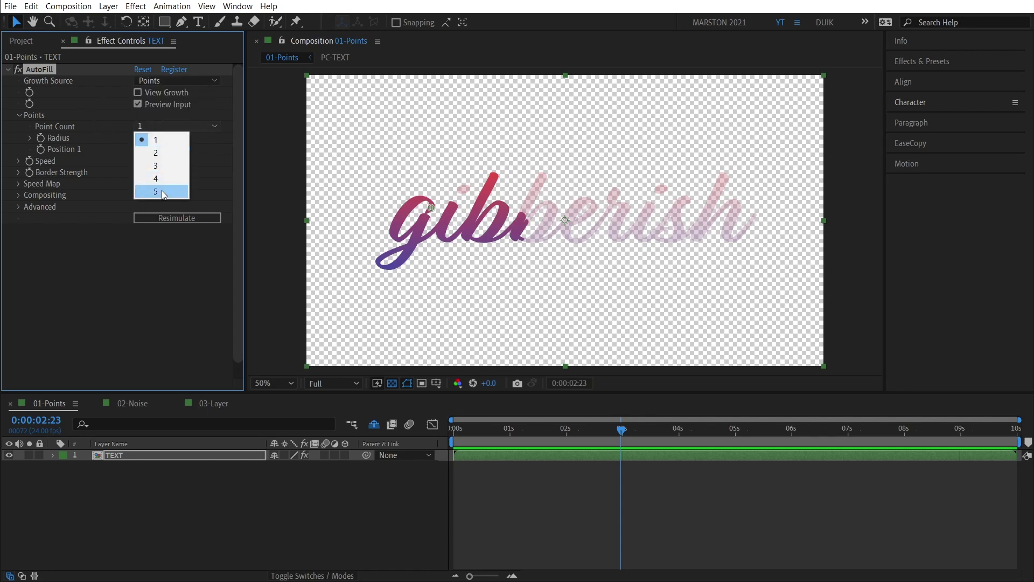
{"action": "left_click", "coordinate": [161, 153]}
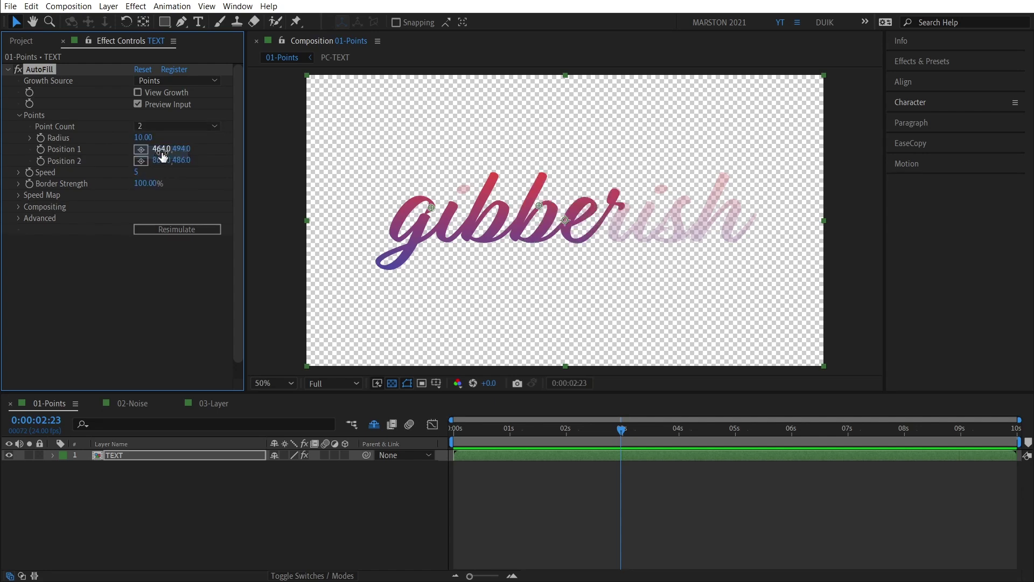
{"action": "left_click_drag", "start_coordinate": [539, 206], "coordinate": [754, 217]}
{"action": "left_click_drag", "start_coordinate": [455, 434], "coordinate": [628, 439]}
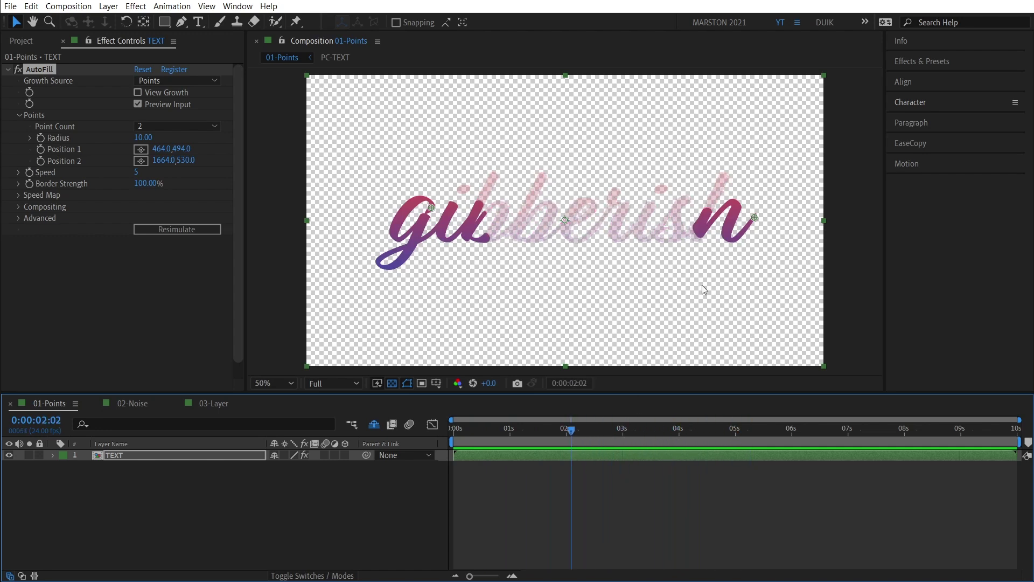
- Scrub the AutoFill growth Radius up to 25
{"action": "key", "text": "Home"}
{"action": "mouse_move", "coordinate": [134, 138]}
{"action": "left_mouse_down"}
{"action": "mouse_move", "coordinate": [218, 132]}
{"action": "mouse_move", "coordinate": [141, 146]}
{"action": "mouse_move", "coordinate": [185, 147]}
{"action": "mouse_move", "coordinate": [300, 137]}
{"action": "mouse_move", "coordinate": [144, 157]}
{"action": "left_mouse_up"}
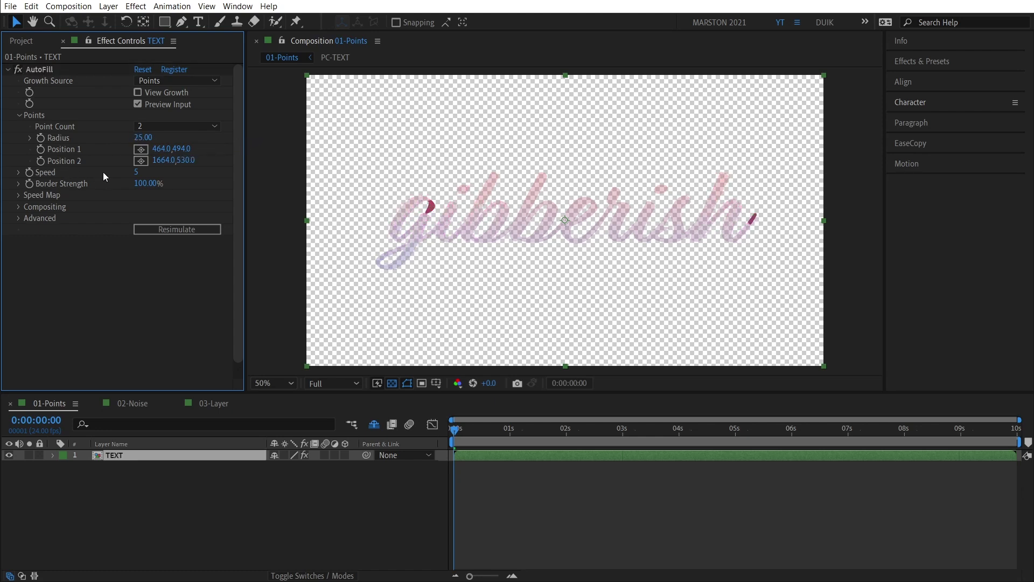
{"action": "left_click", "coordinate": [138, 172]}
- Set AutoFill Speed to 20 and scrub from 0 to 1:05 to see the word nearly filled
{"action": "type", "text": "20"}
{"action": "key", "text": "Return"}
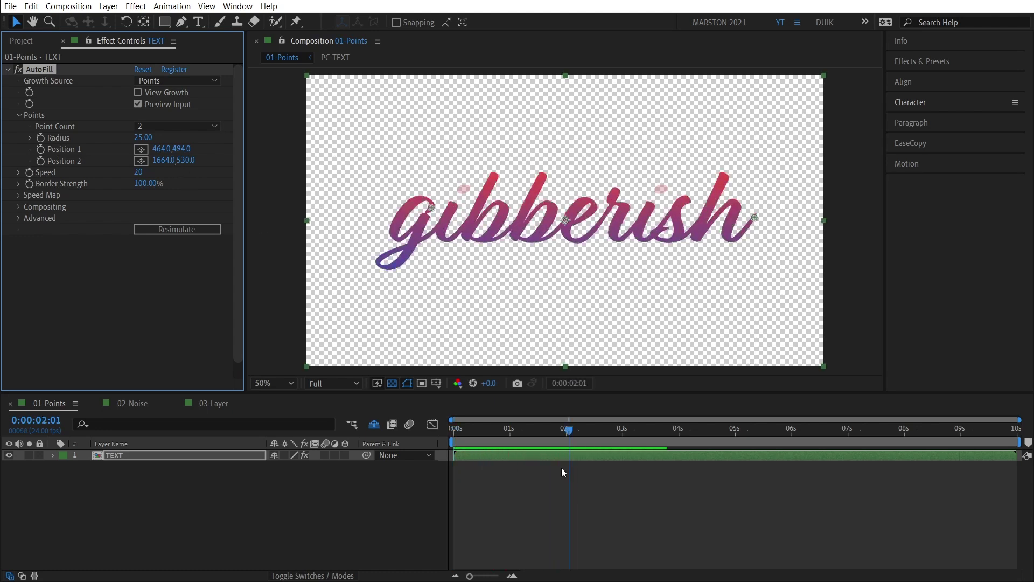
{"action": "left_click_drag", "start_coordinate": [542, 434], "coordinate": [453, 445]}
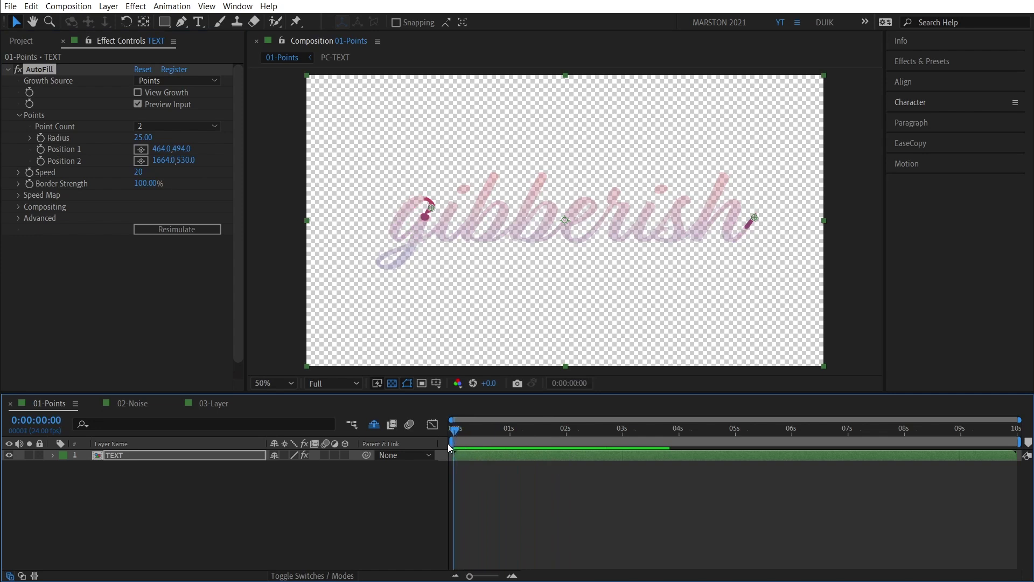
{"action": "left_click", "coordinate": [71, 186]}
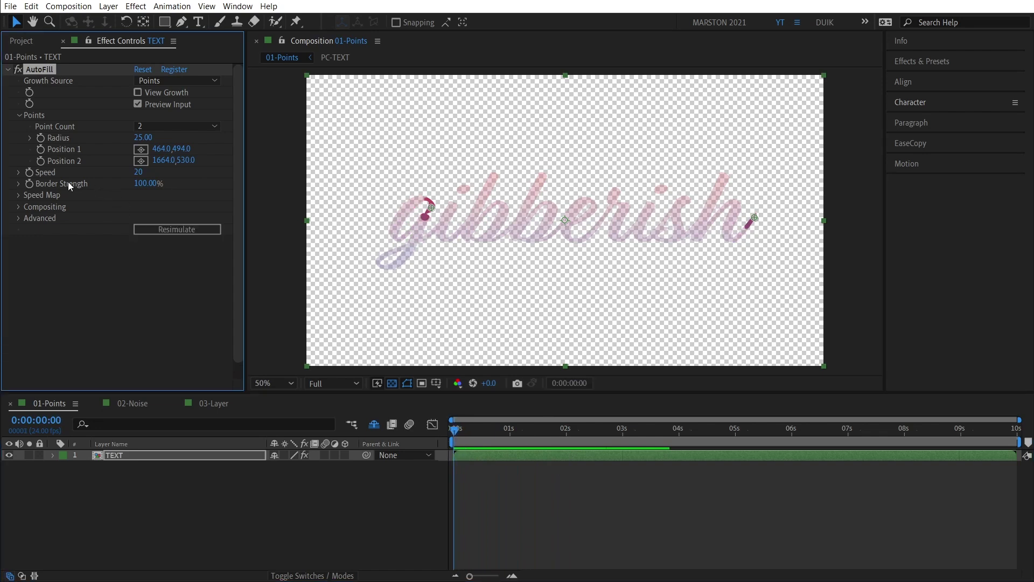
{"action": "left_click", "coordinate": [522, 431]}
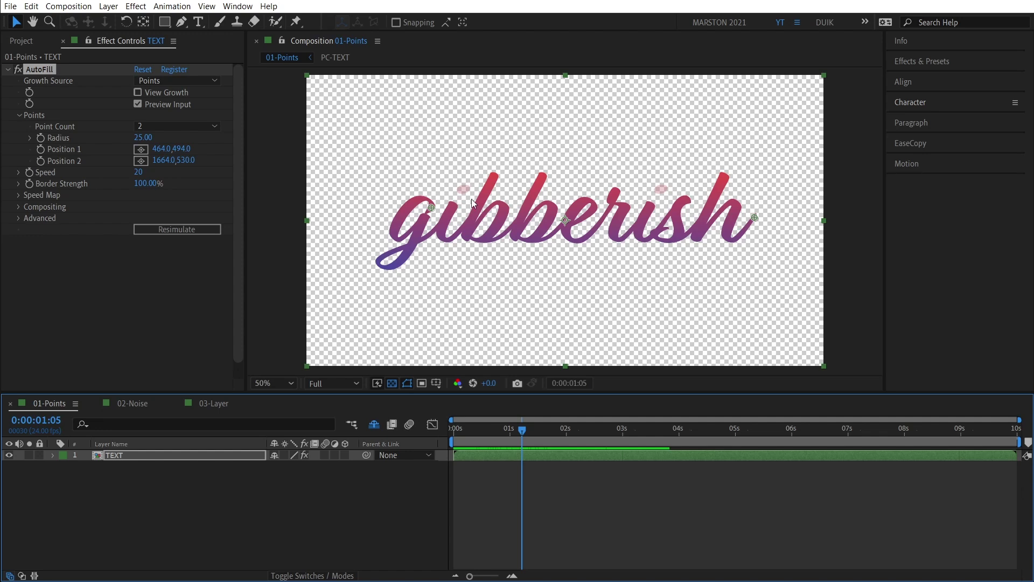
- Zoom the viewer to 100%, set Border Strength to 15%, and preview the fill
{"action": "key", "text": "period"}
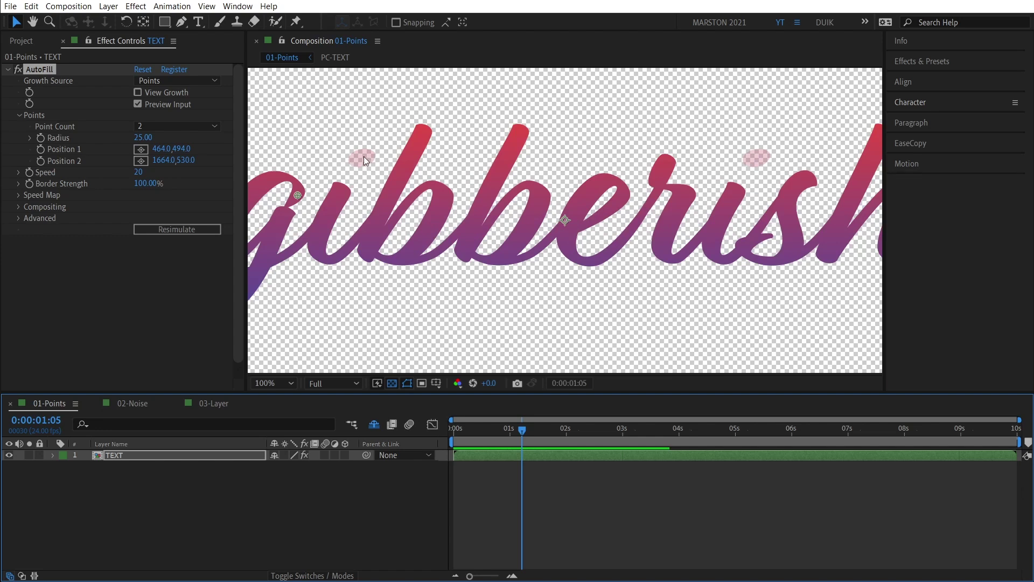
{"action": "left_click_drag", "start_coordinate": [148, 184], "coordinate": [142, 185]}
{"action": "left_click", "coordinate": [143, 184]}
{"action": "type", "text": "15"}
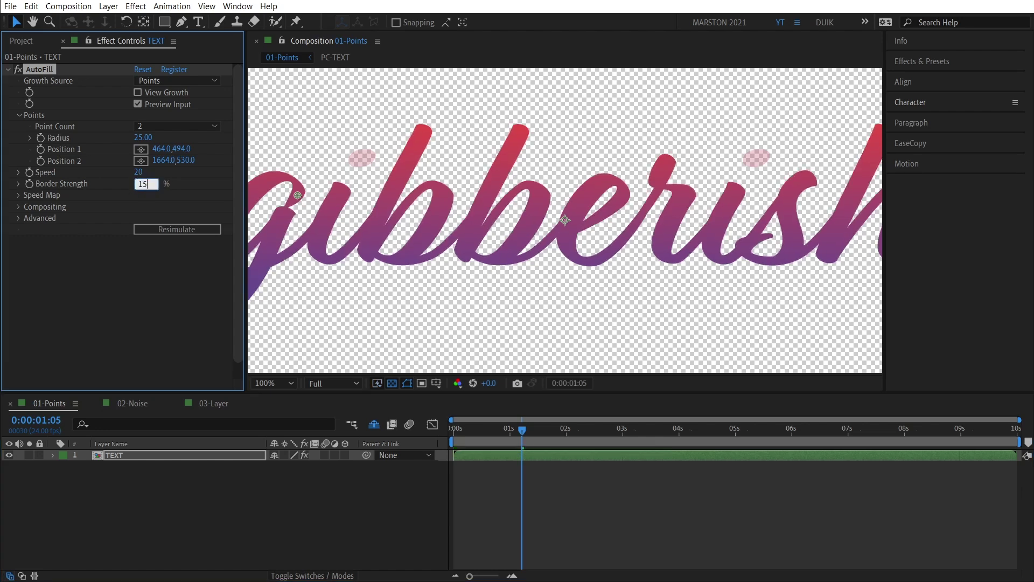
{"action": "key", "text": "Return"}
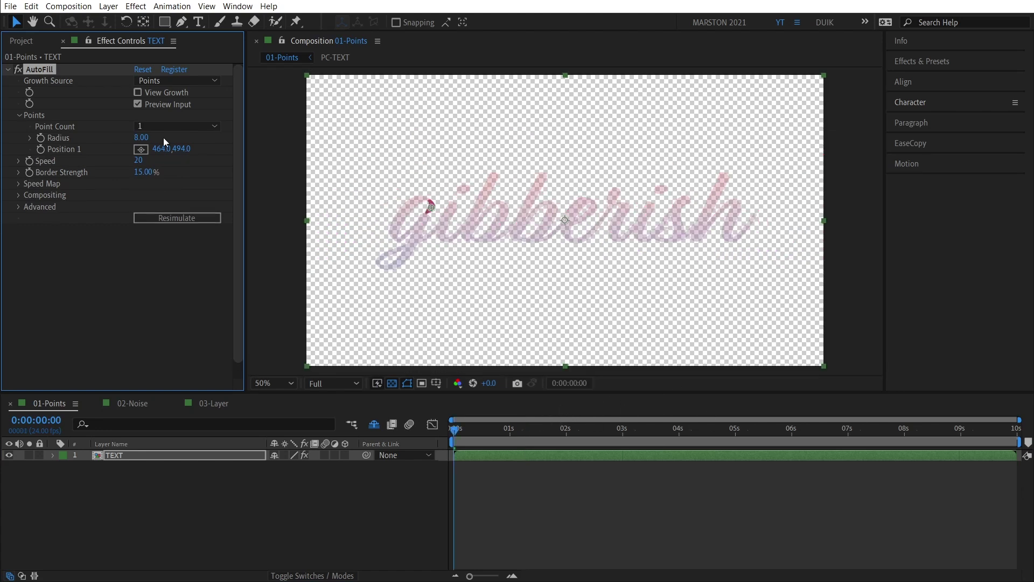
{"action": "key", "text": "space"}
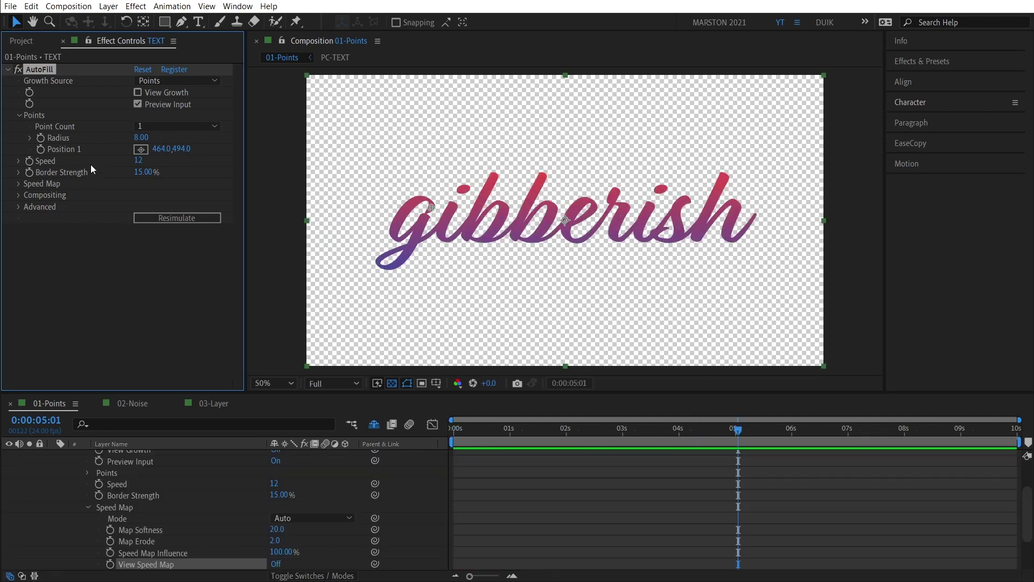
- Show the Speed Map in the viewer, inspect it zoomed in and out, then turn it off
{"action": "left_click", "coordinate": [18, 184]}
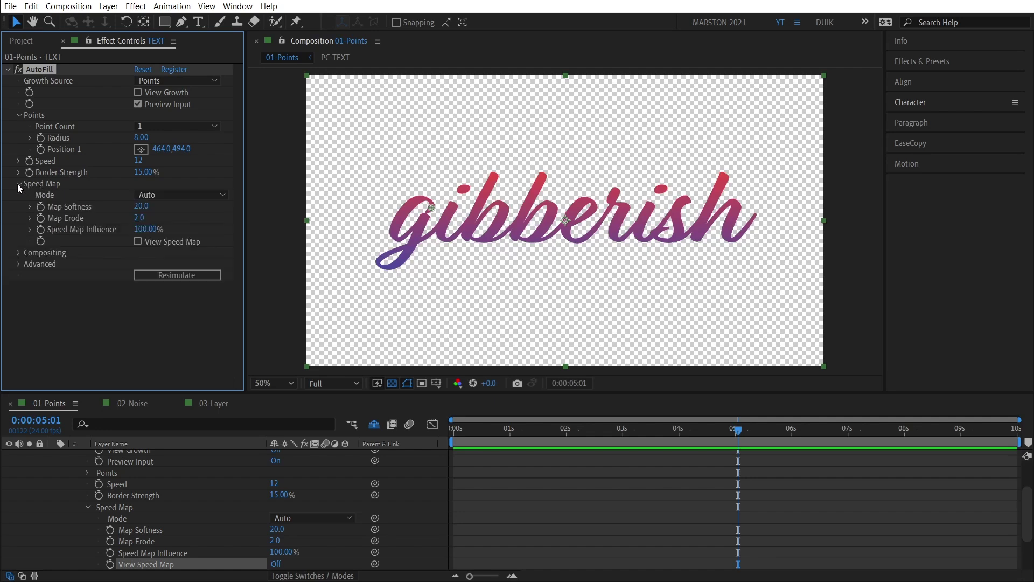
{"action": "left_click", "coordinate": [138, 242]}
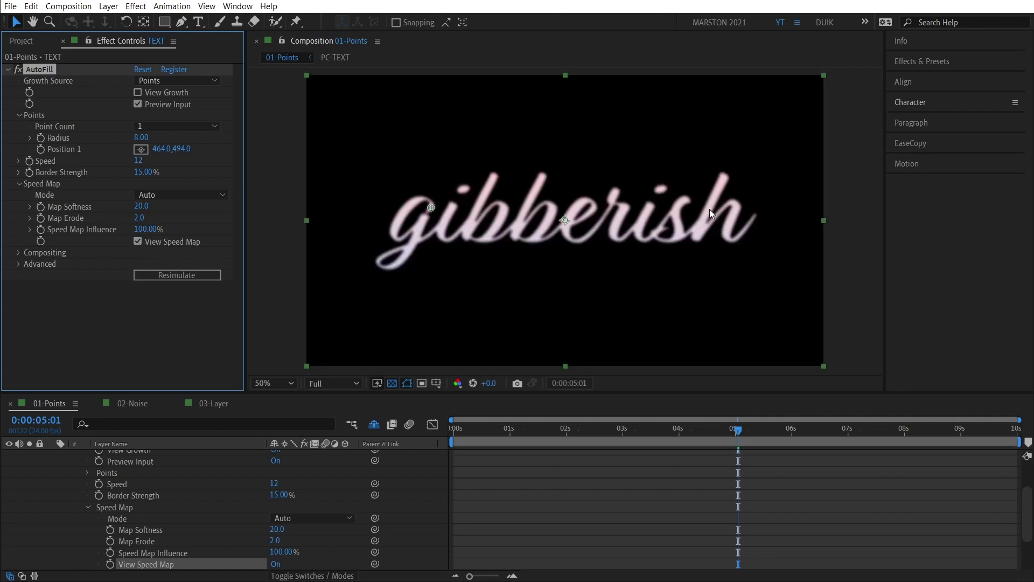
{"action": "key", "text": "period"}
{"action": "key", "text": "period"}
{"action": "key", "text": "period"}
{"action": "key", "text": "period"}
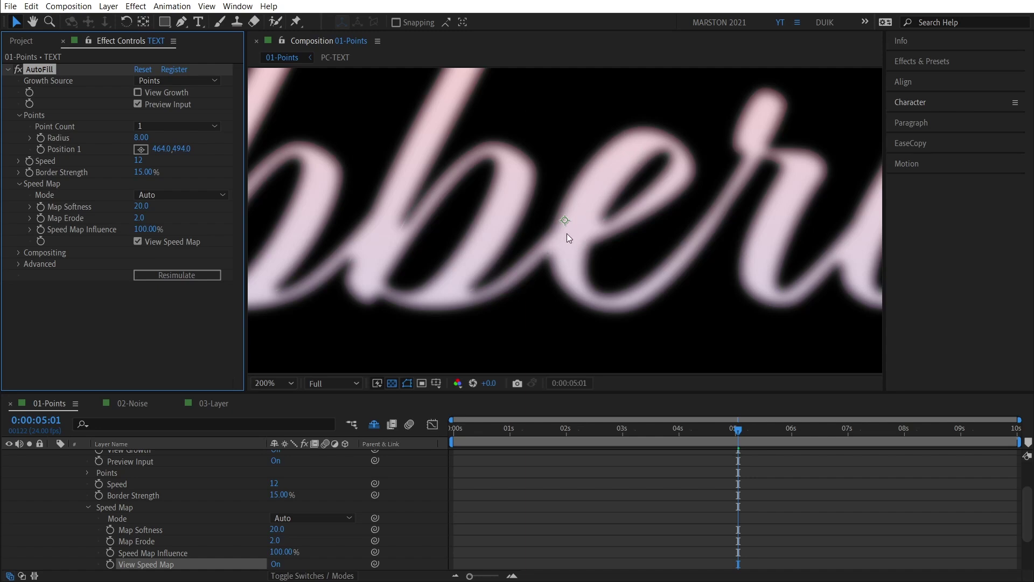
{"action": "key", "text": "comma"}
{"action": "key", "text": "comma"}
{"action": "key", "text": "comma"}
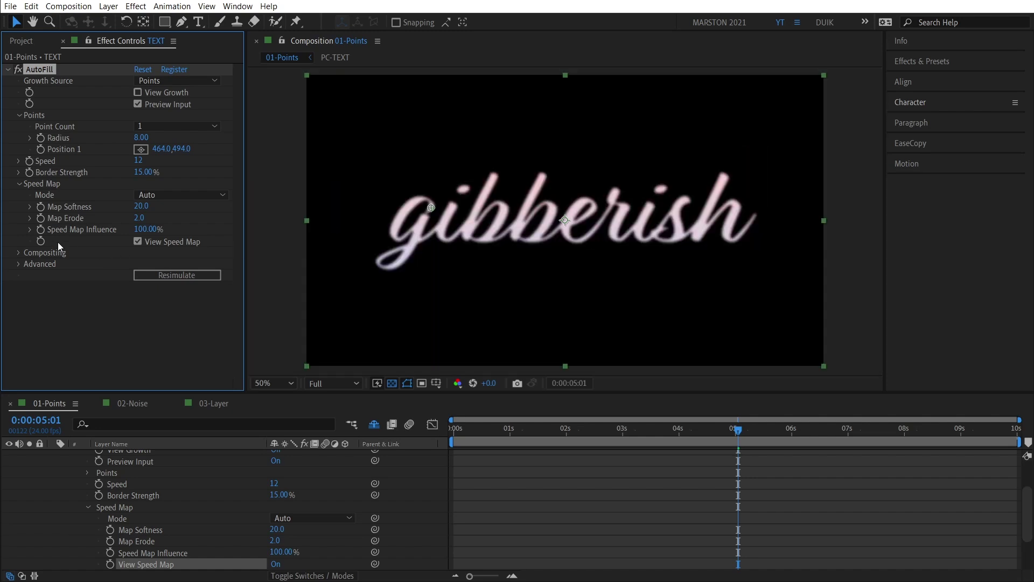
{"action": "left_click", "coordinate": [138, 240]}
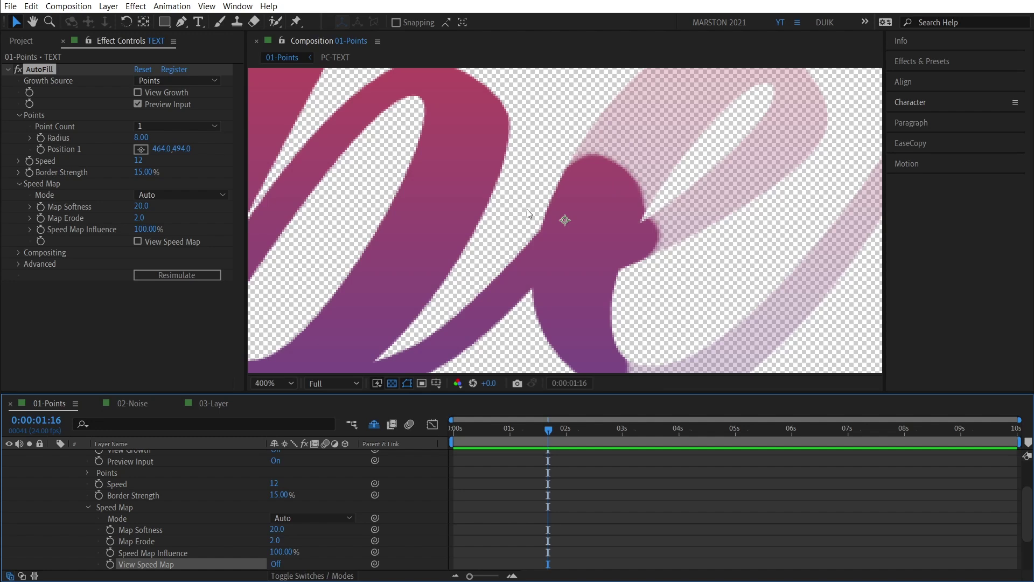
{"action": "left_click", "coordinate": [179, 195]}
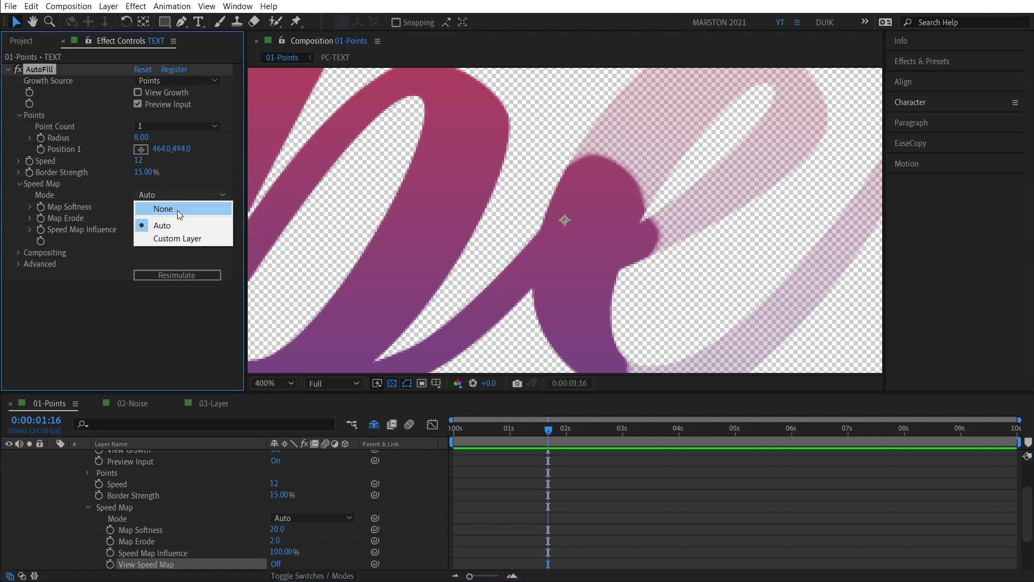
- Set Speed Map Mode to None, then Custom Layer, and collapse the TEXT layer at frame 0
{"action": "left_click", "coordinate": [176, 210]}
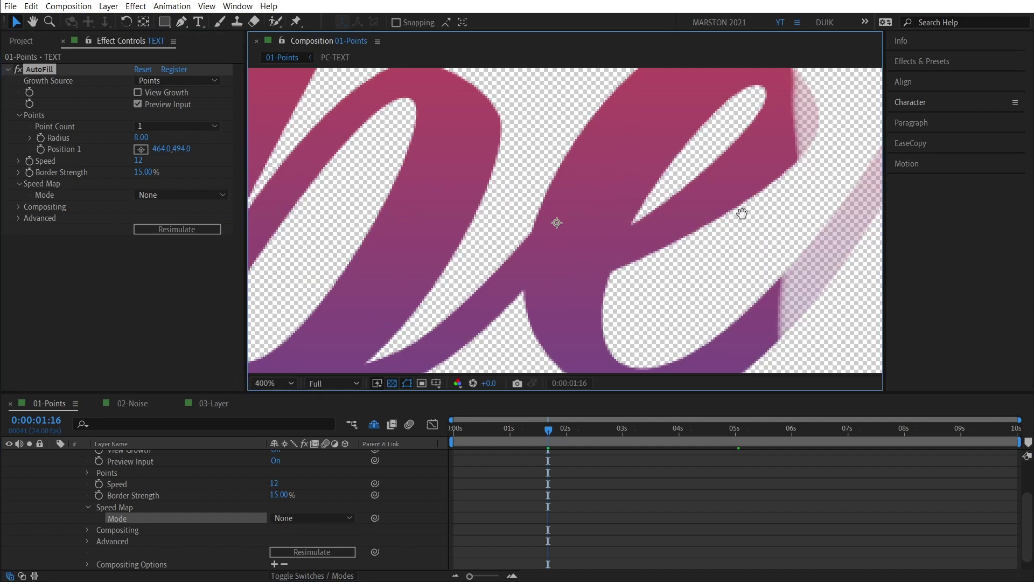
{"action": "scroll", "coordinate": [738, 212], "scroll_direction": "right", "scroll_amount": 5}
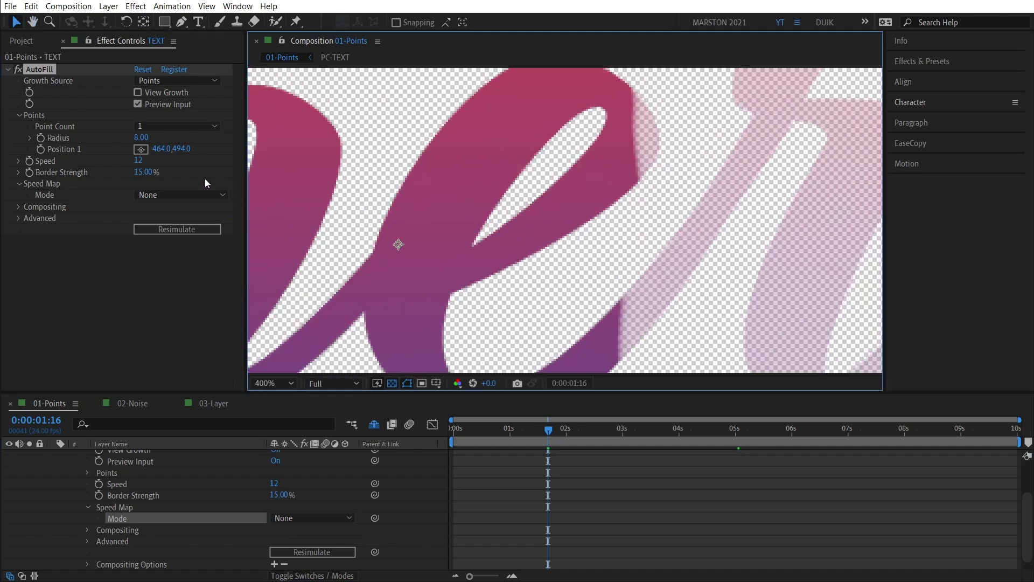
{"action": "scroll", "coordinate": [522, 225], "scroll_direction": "down", "scroll_amount": 6}
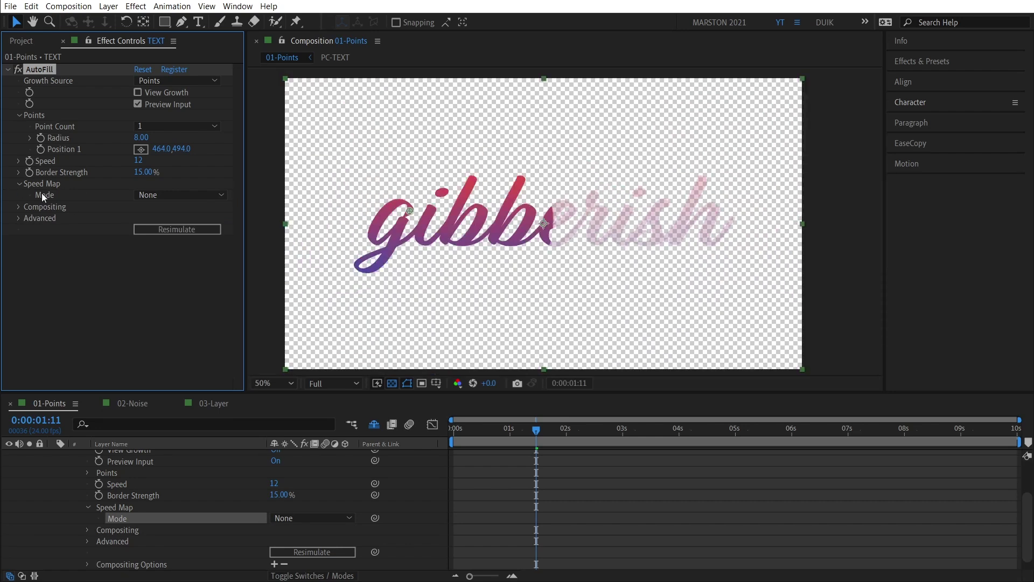
{"action": "left_click", "coordinate": [150, 195]}
{"action": "left_click", "coordinate": [181, 239]}
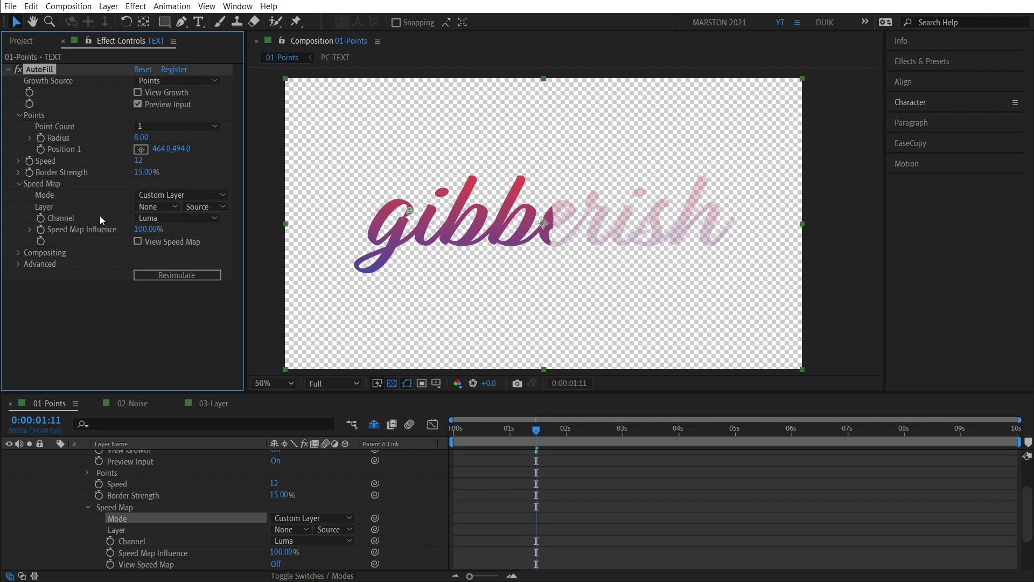
{"action": "scroll", "coordinate": [176, 469], "scroll_direction": "up", "scroll_amount": 3}
{"action": "key", "text": "Home"}
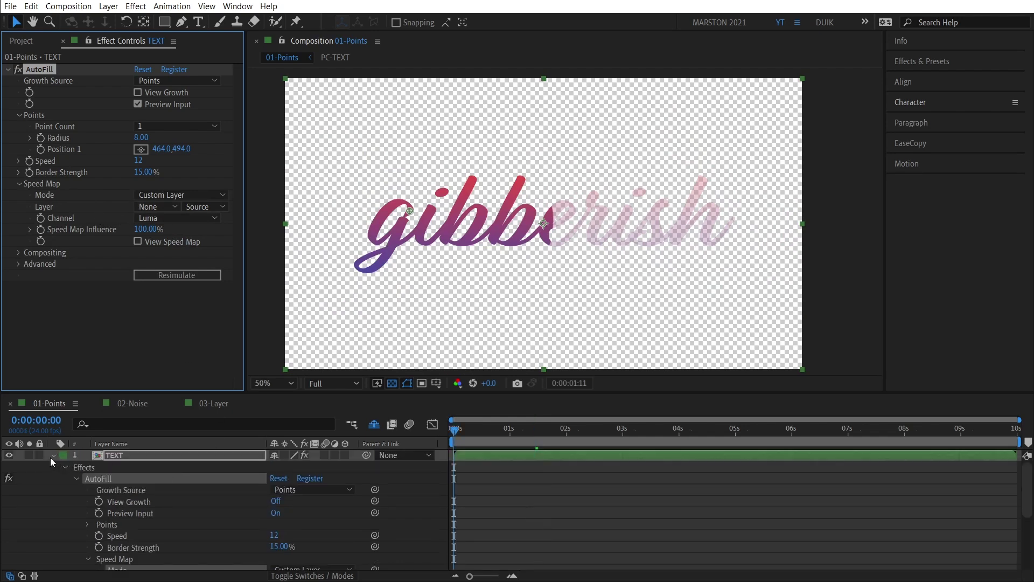
{"action": "left_click", "coordinate": [52, 456]}
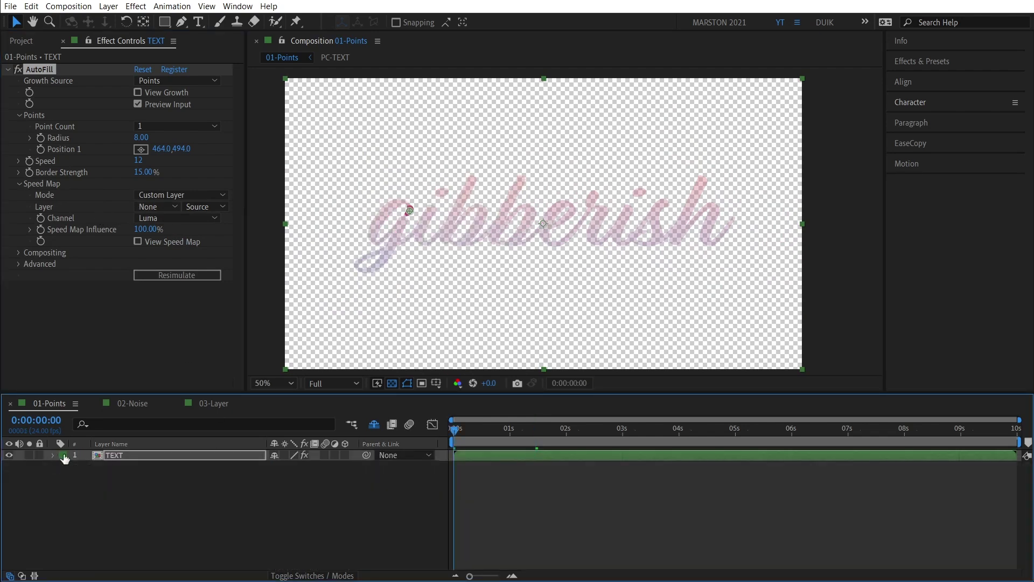
- Unhide the shy SpeedMap layer, make it visible, and show its gradient start and end points
{"action": "left_click", "coordinate": [375, 425]}
{"action": "left_click", "coordinate": [9, 466]}
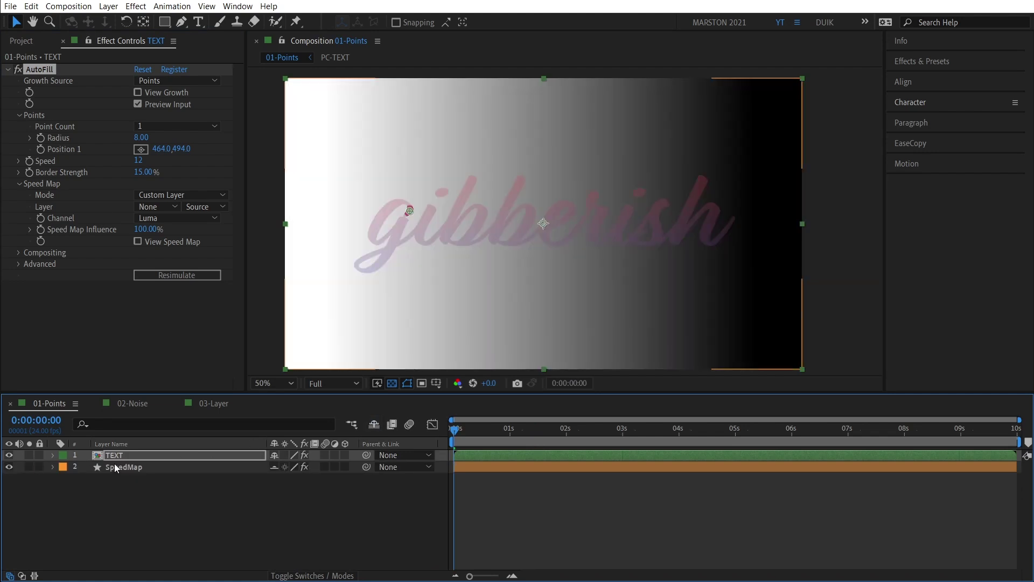
{"action": "left_click", "coordinate": [124, 467]}
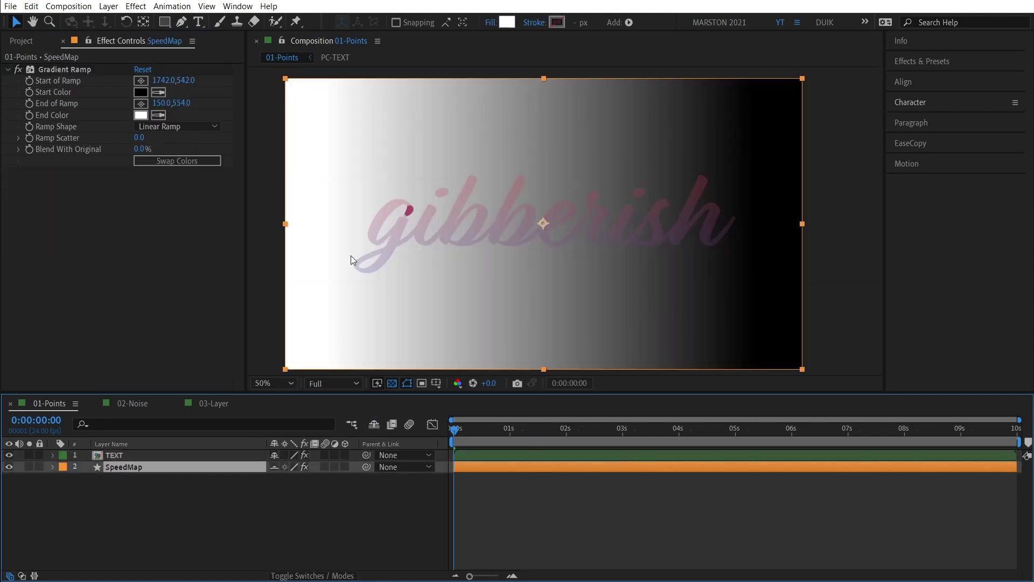
{"action": "left_click", "coordinate": [78, 72]}
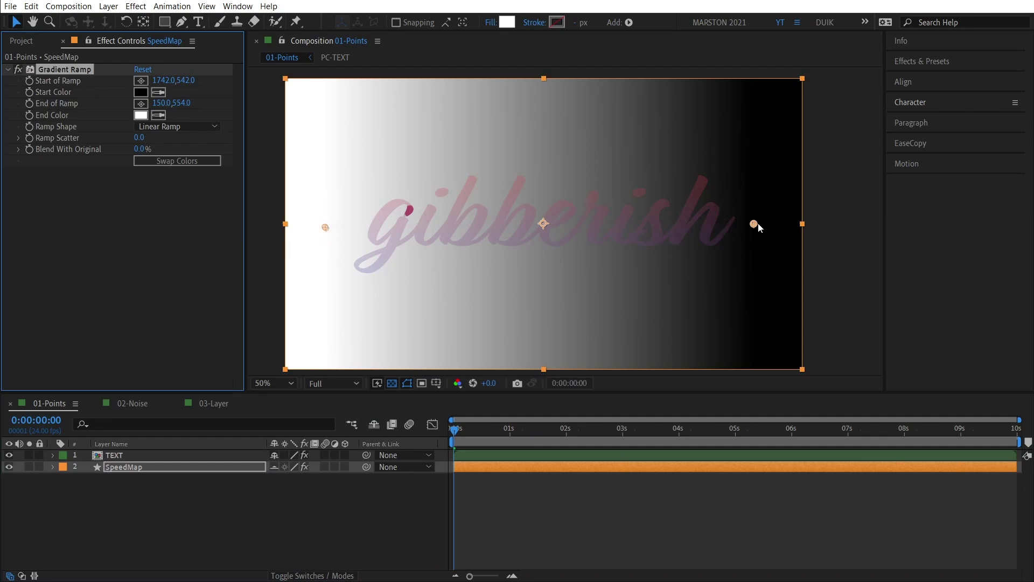
- Use 2. SpeedMap with Effects & Masks as the Speed Map layer and preview the growth
{"action": "left_click", "coordinate": [134, 456]}
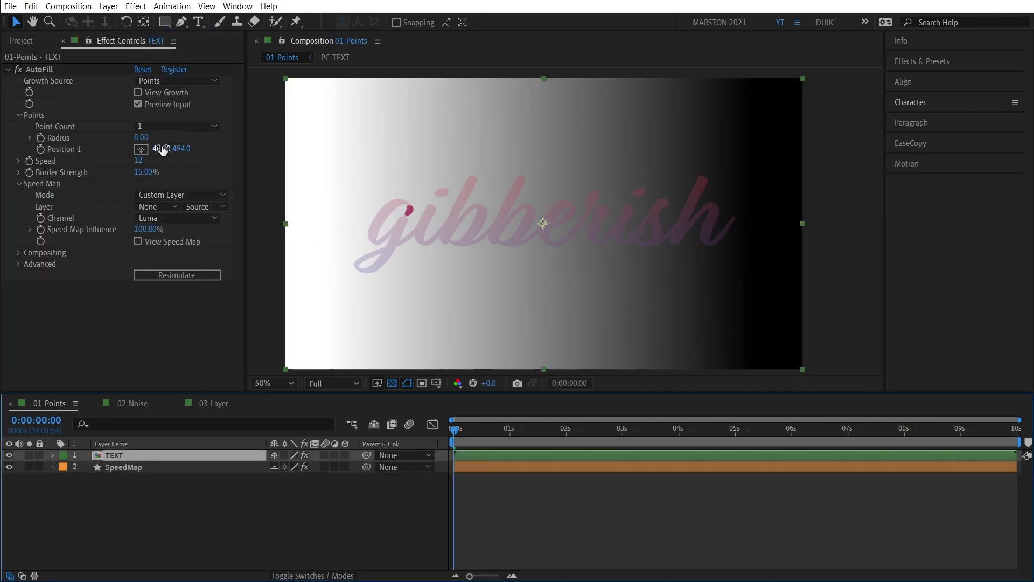
{"action": "left_click", "coordinate": [161, 204]}
{"action": "left_click", "coordinate": [181, 248]}
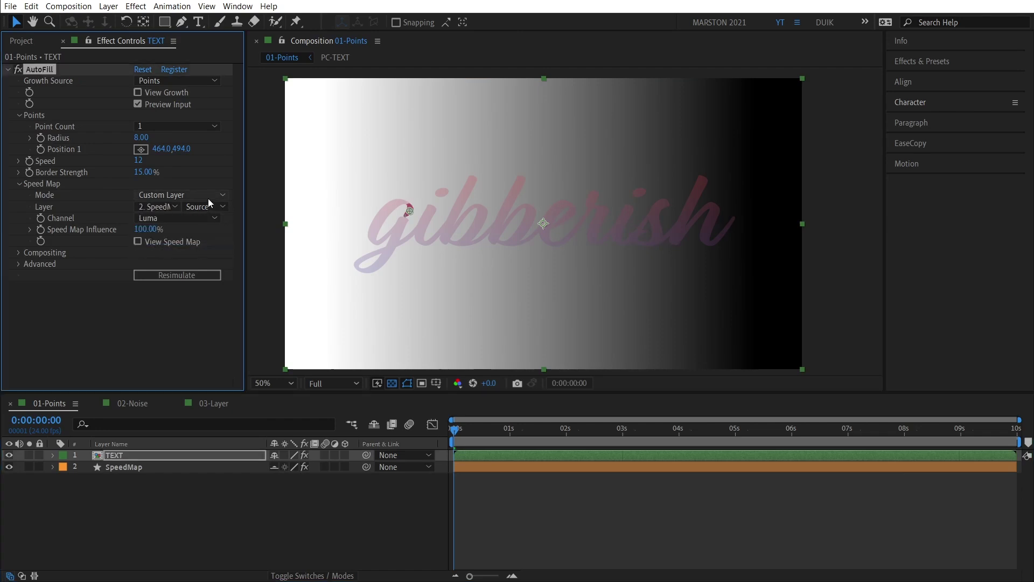
{"action": "left_click", "coordinate": [209, 203]}
{"action": "left_click", "coordinate": [235, 246]}
{"action": "key", "text": "space"}
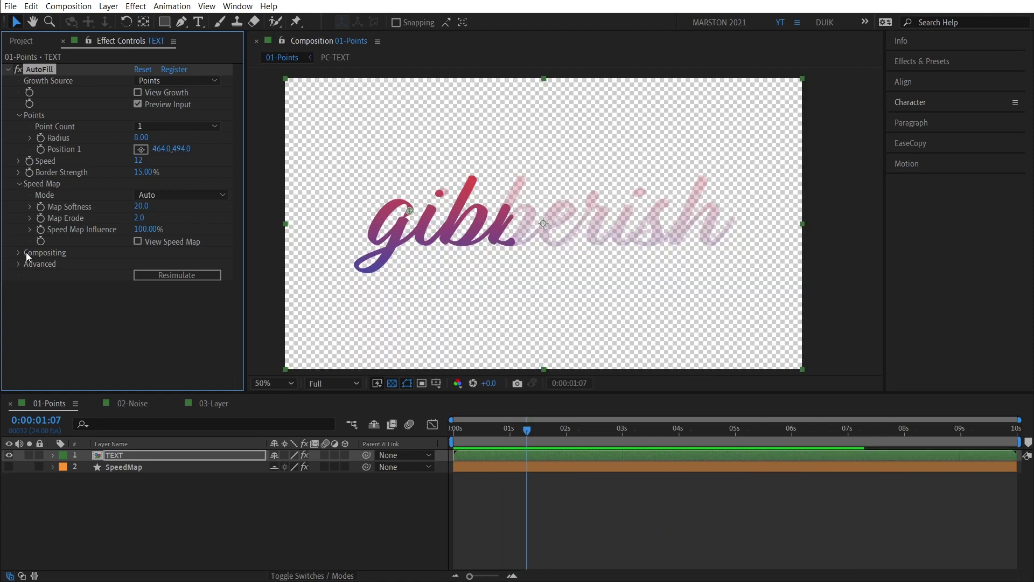
- Expand Compositing and preview the reveal with Alpha Inverted Matte, then turn it off
{"action": "left_click", "coordinate": [27, 254]}
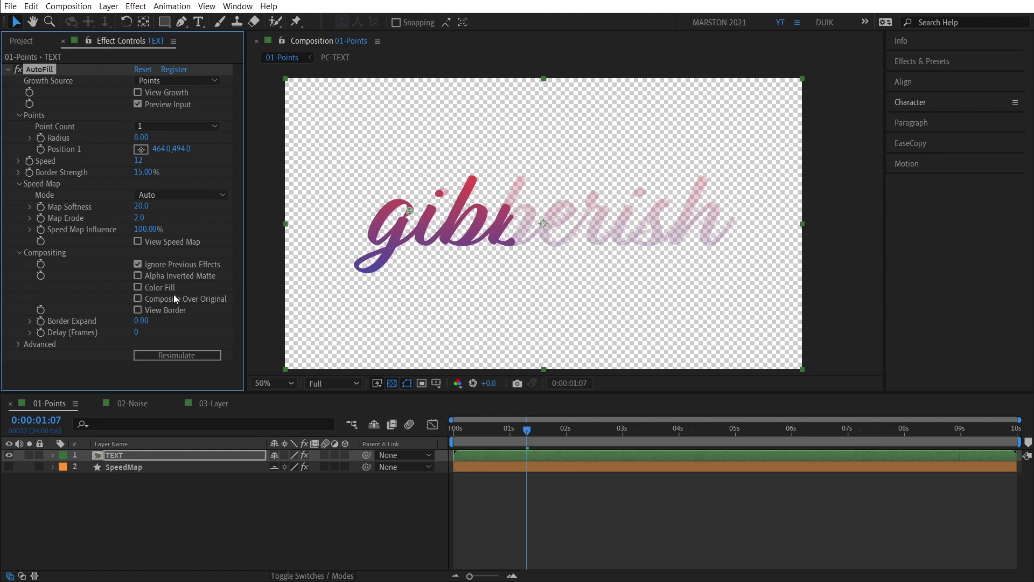
{"action": "left_click", "coordinate": [137, 275]}
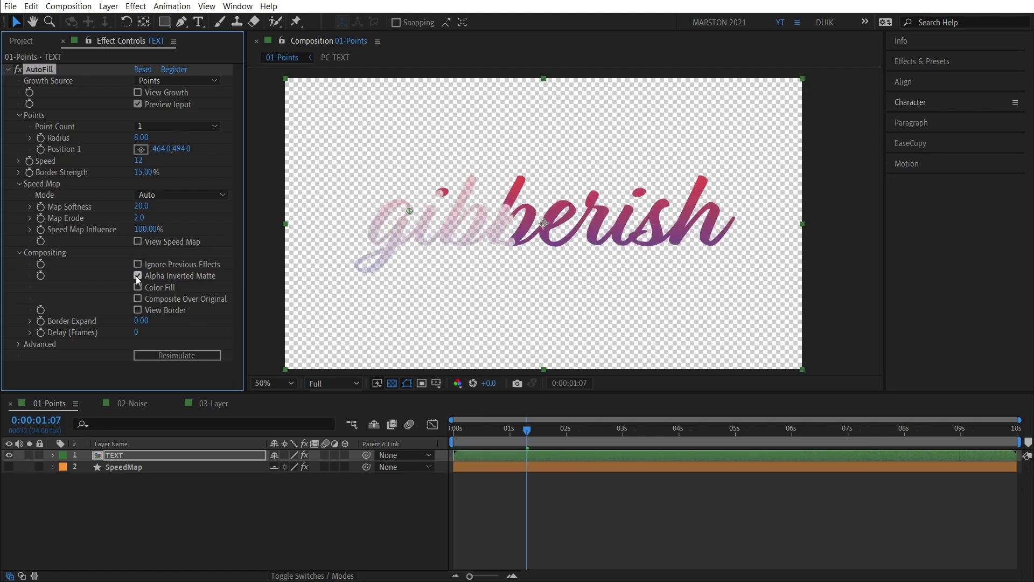
{"action": "left_click_drag", "start_coordinate": [513, 431], "coordinate": [492, 433]}
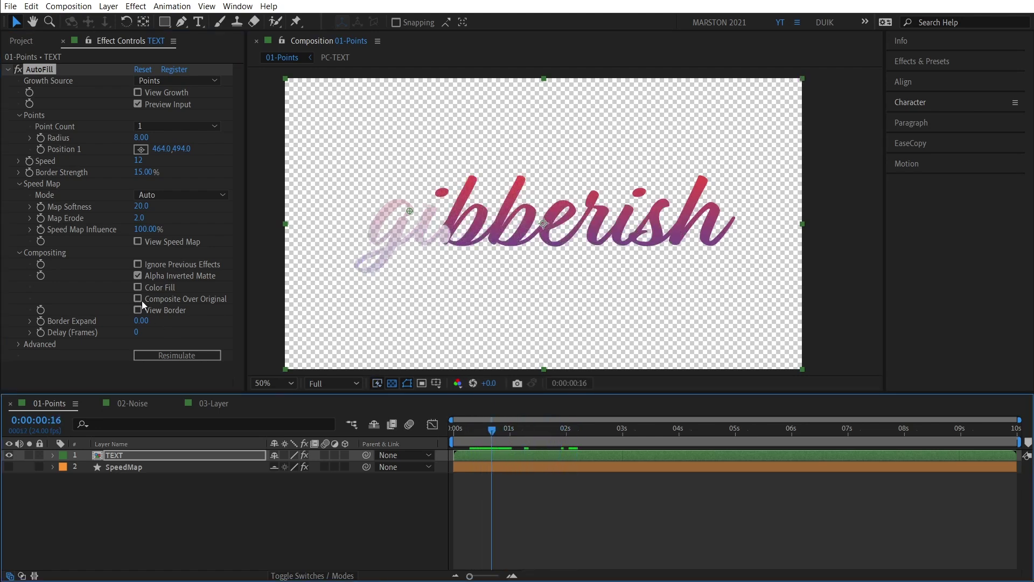
{"action": "left_click", "coordinate": [138, 275]}
- Preview a solid red Color Fill spreading through the word, then turn it off
{"action": "left_click", "coordinate": [138, 286]}
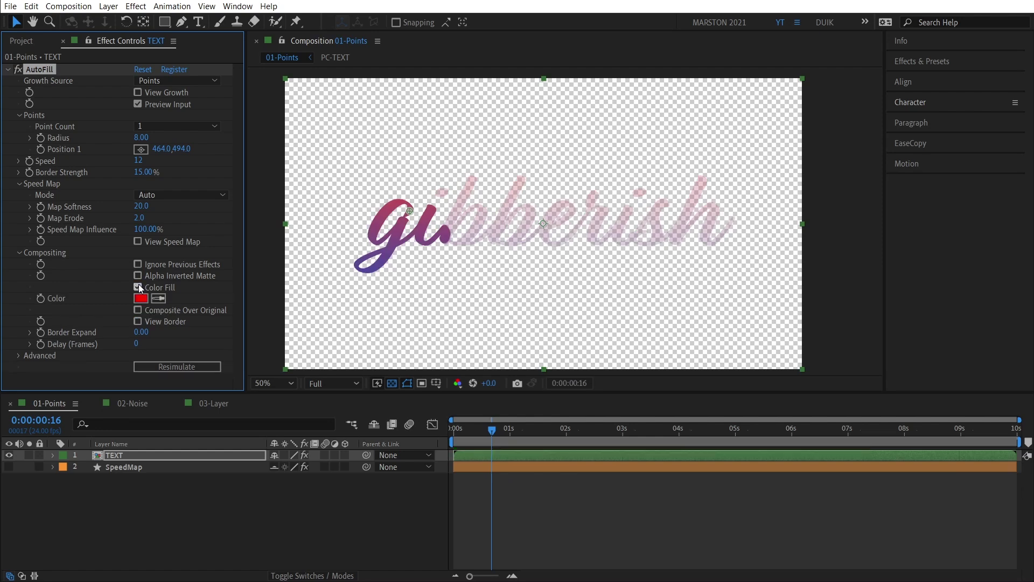
{"action": "left_click_drag", "start_coordinate": [500, 432], "coordinate": [552, 434]}
{"action": "left_click", "coordinate": [138, 287]}
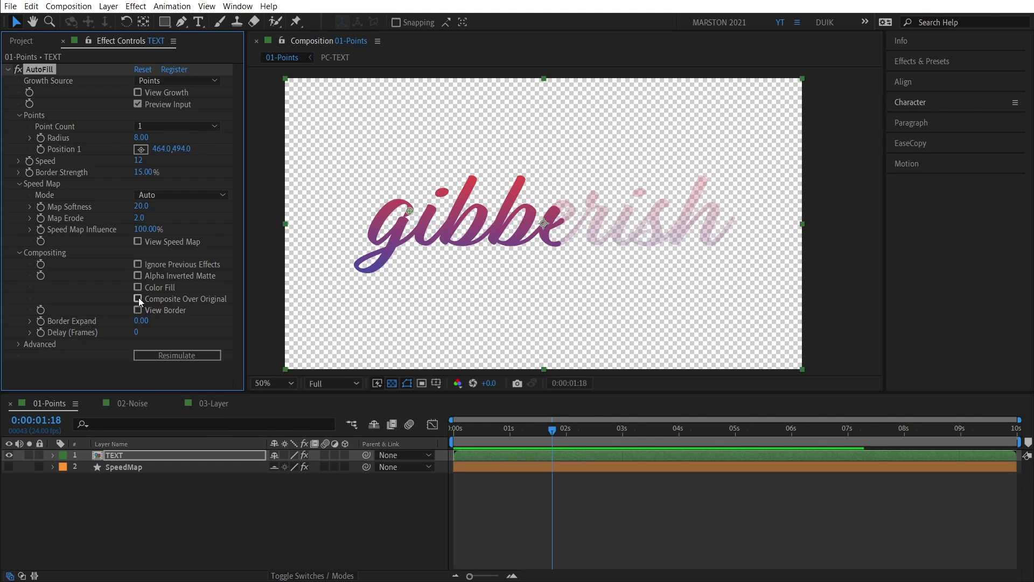
- Composite the growth over the original text with the Add blend mode and preview it
{"action": "left_click", "coordinate": [138, 298]}
{"action": "left_click", "coordinate": [170, 312]}
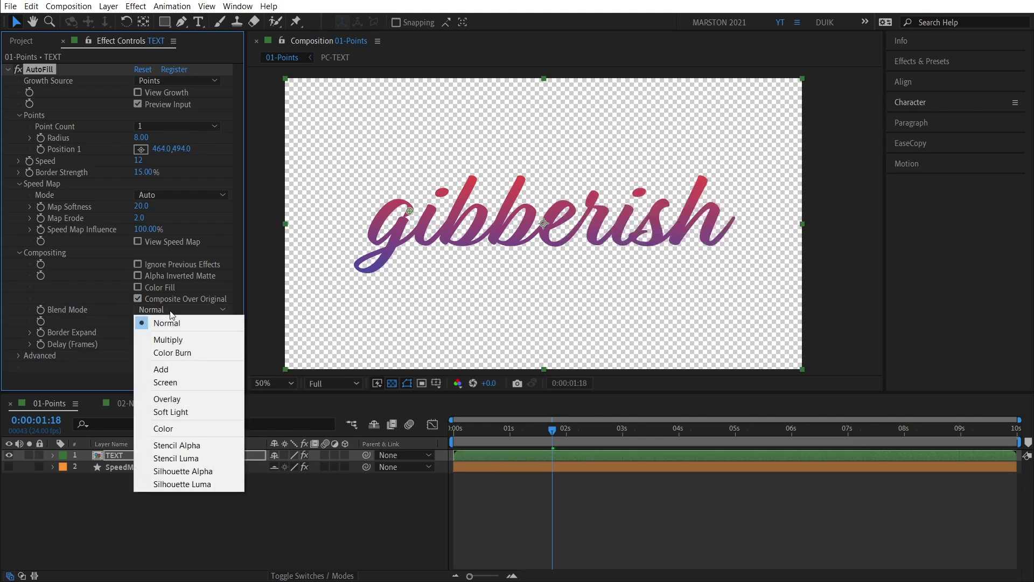
{"action": "left_click", "coordinate": [206, 370]}
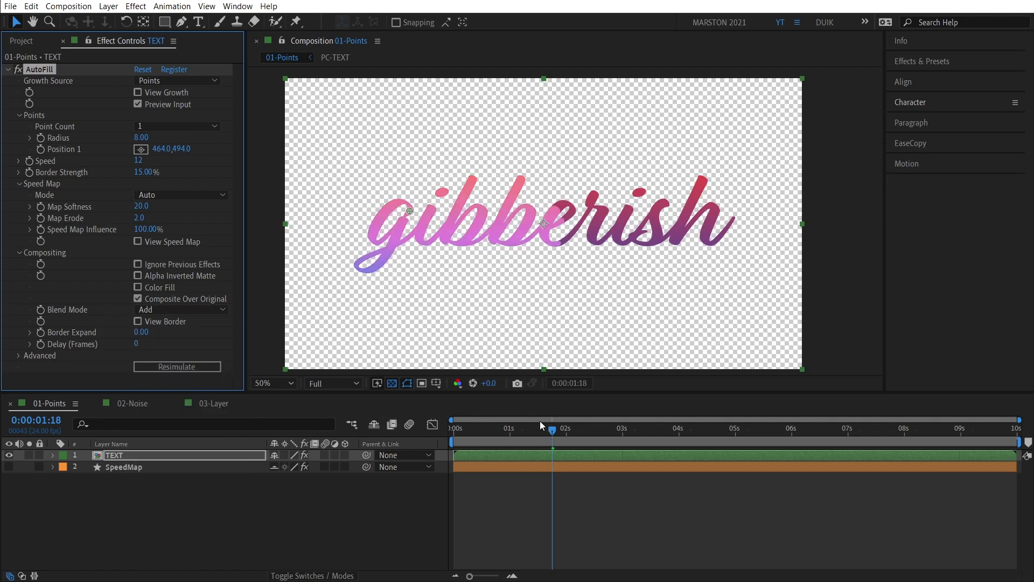
{"action": "mouse_move", "coordinate": [535, 431]}
{"action": "left_mouse_down"}
{"action": "mouse_move", "coordinate": [483, 432]}
{"action": "mouse_move", "coordinate": [555, 437]}
{"action": "left_mouse_up"}
{"action": "left_click", "coordinate": [160, 81]}
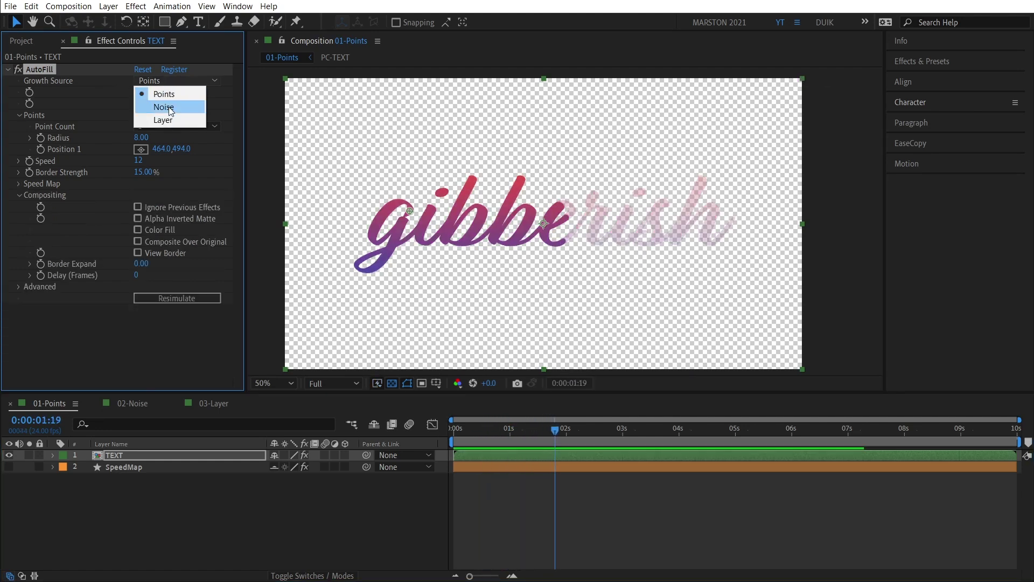
- Keep Points as growth source, then preview the 02-Noise reveal and return to about 0:00:02:02
{"action": "left_click", "coordinate": [102, 89]}
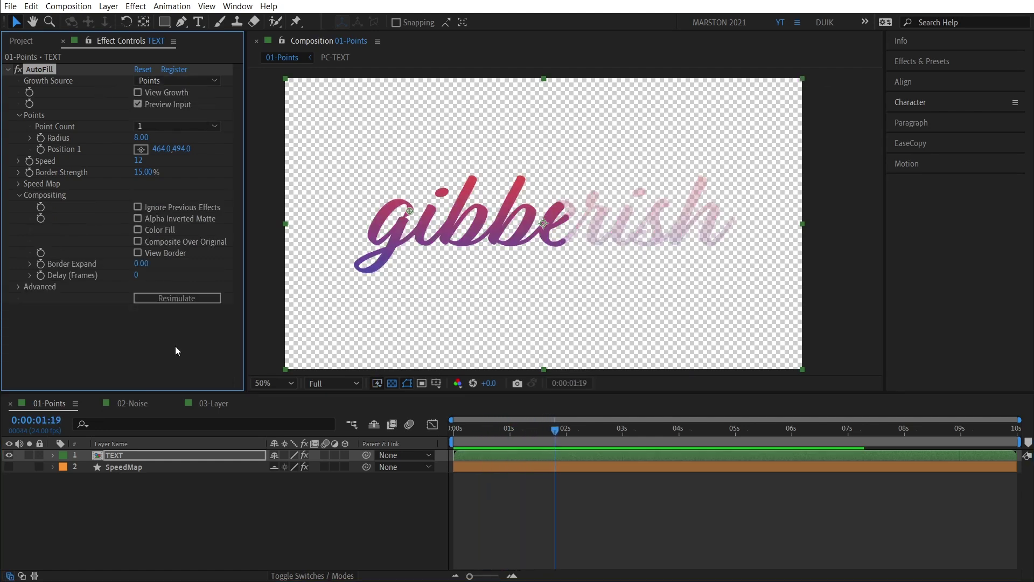
{"action": "left_click", "coordinate": [131, 405]}
{"action": "key", "text": "space"}
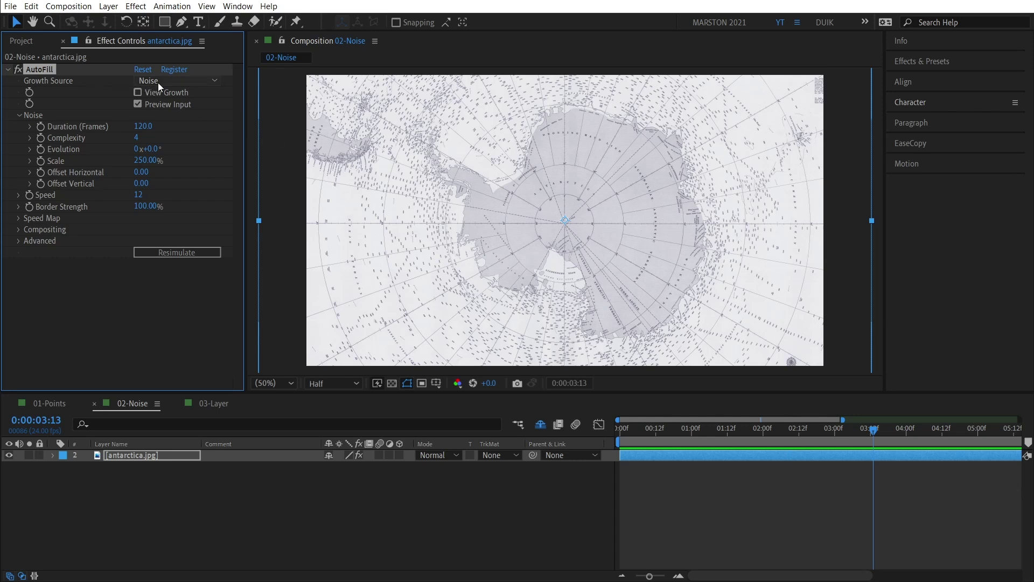
{"action": "key", "text": "space"}
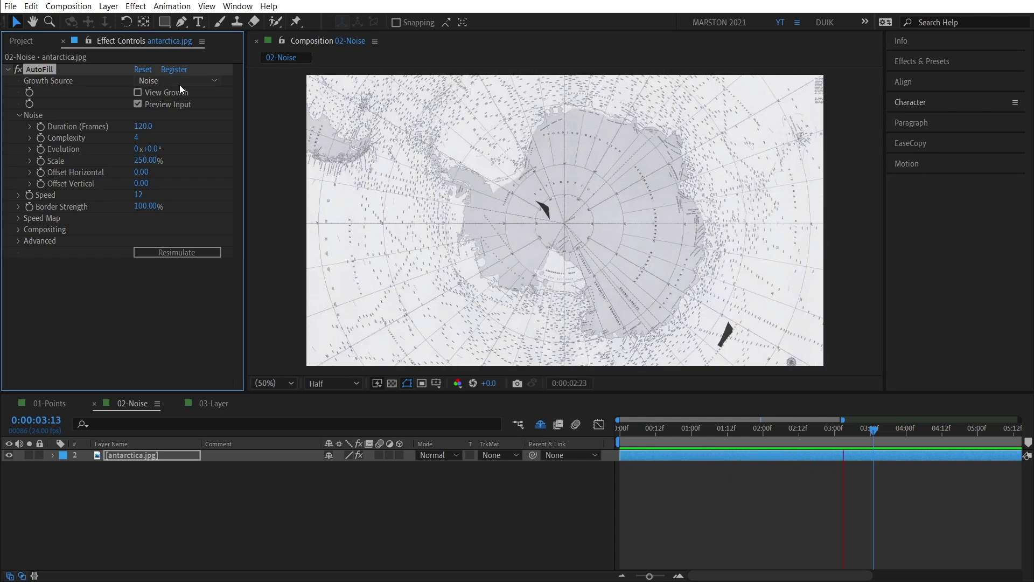
{"action": "left_click_drag", "start_coordinate": [826, 433], "coordinate": [770, 441]}
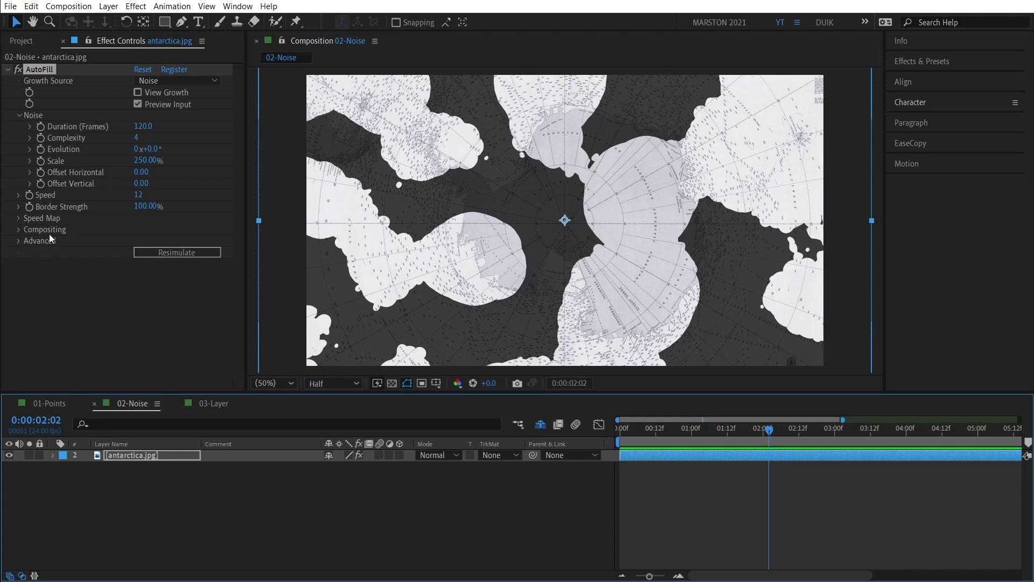
- In 03-Layer, reveal the hidden layers and unsolo PC-Circuits so the grid background shows
{"action": "left_click", "coordinate": [214, 404]}
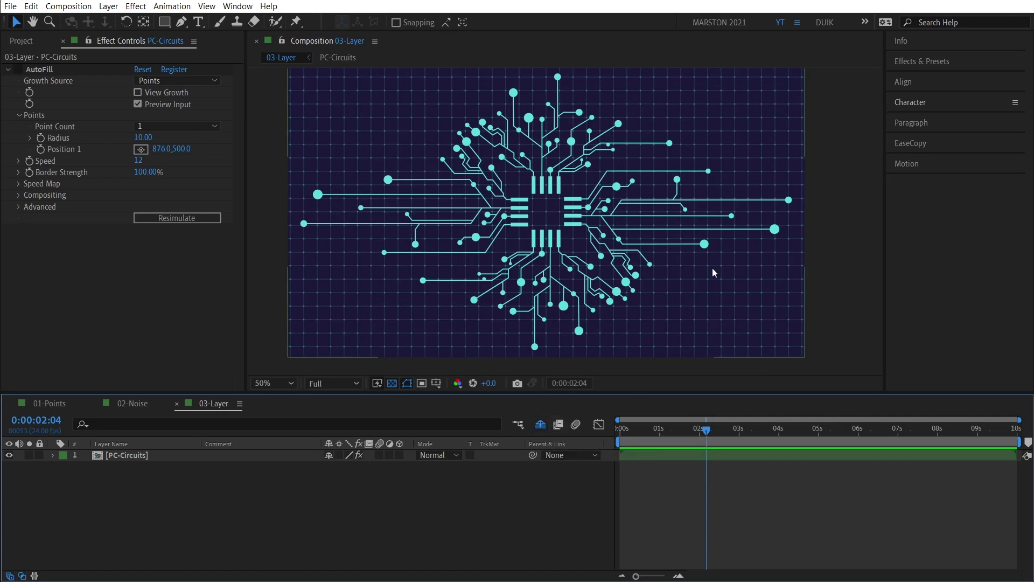
{"action": "left_click", "coordinate": [540, 426]}
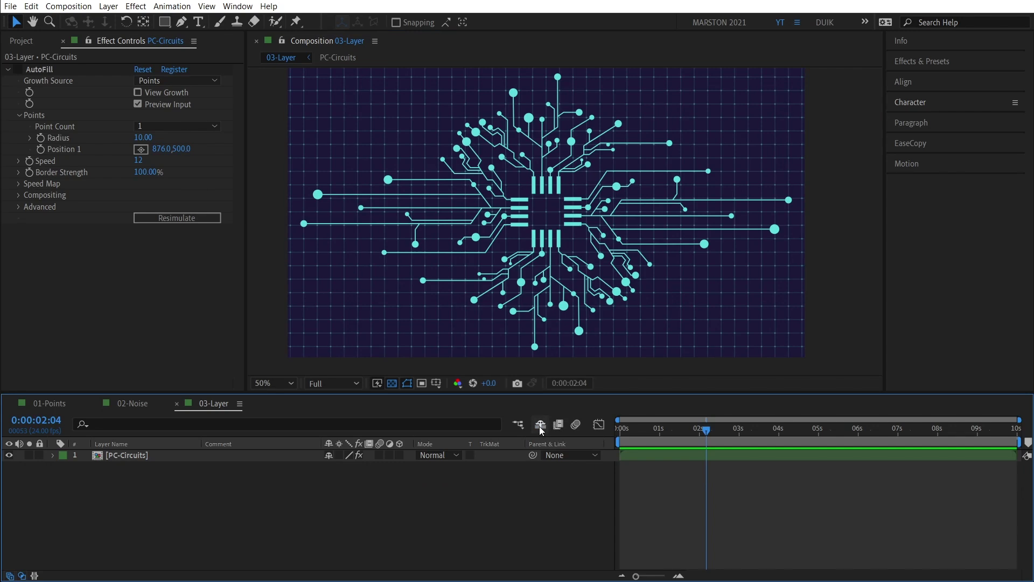
{"action": "left_click", "coordinate": [29, 454]}
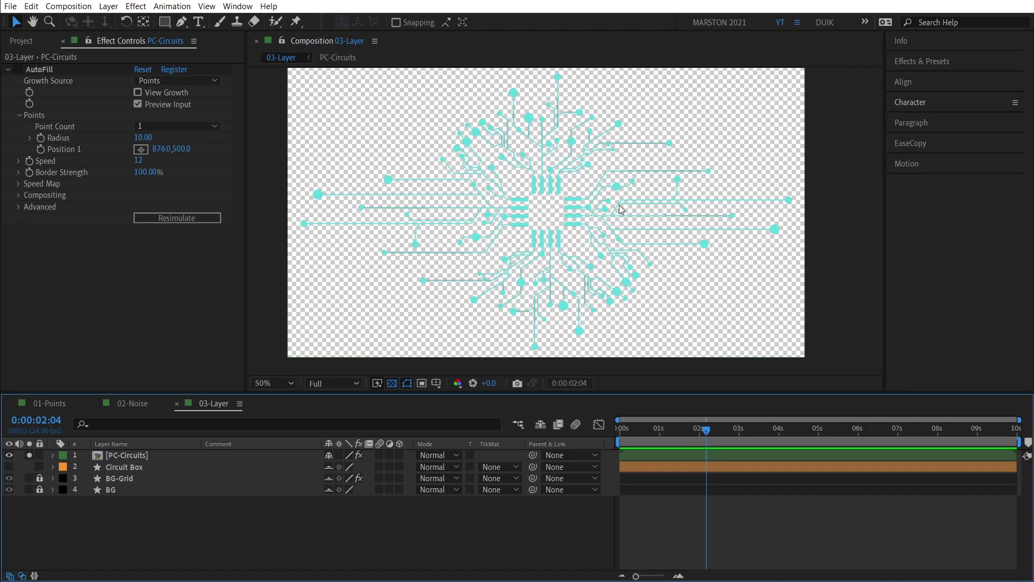
{"action": "left_click", "coordinate": [120, 459]}
{"action": "left_click", "coordinate": [31, 454]}
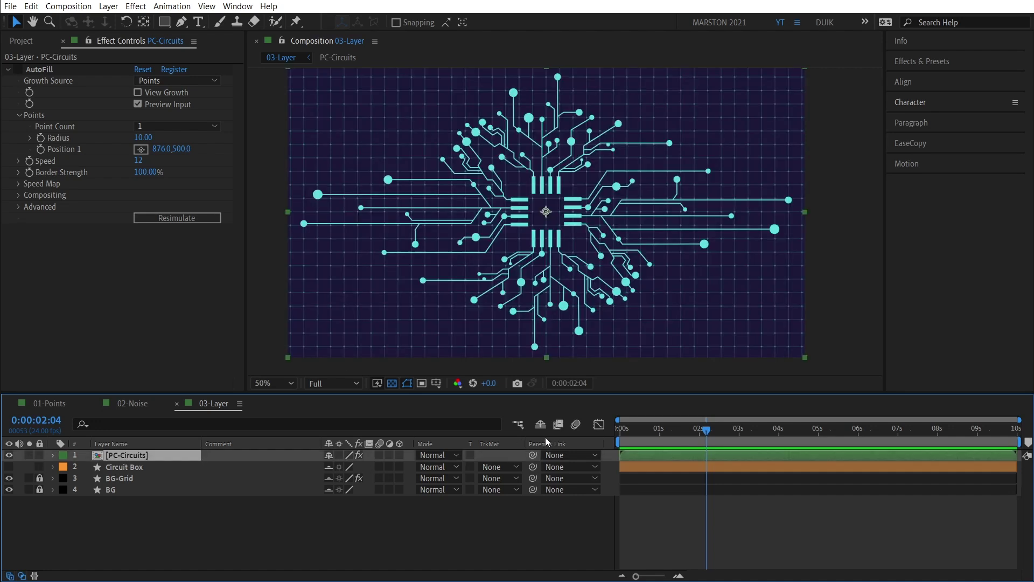
{"action": "left_click", "coordinate": [538, 426]}
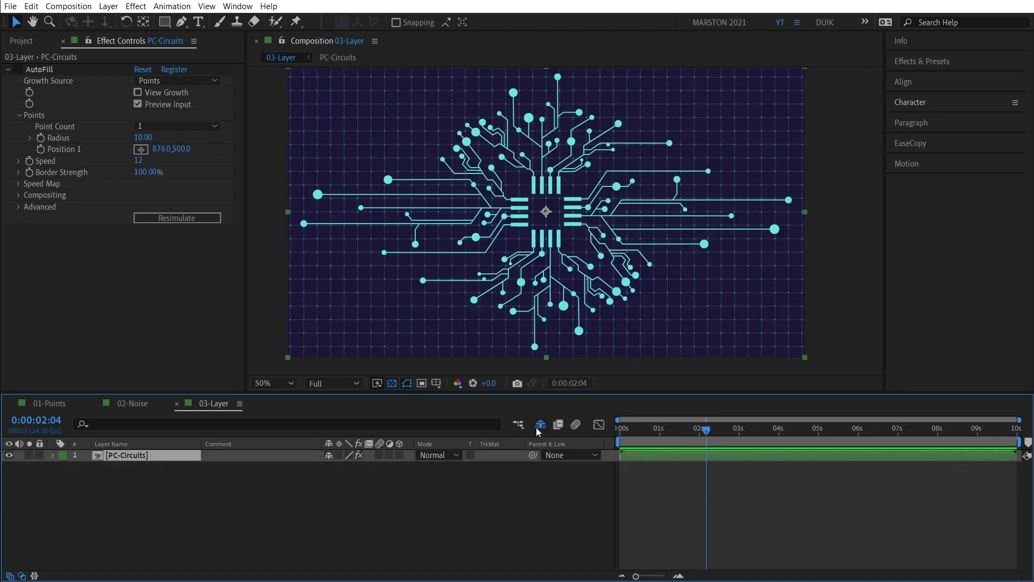
- Select PC-Circuits' AutoFill effect and move its growth start point to 894.0,496.0
{"action": "left_click", "coordinate": [18, 70]}
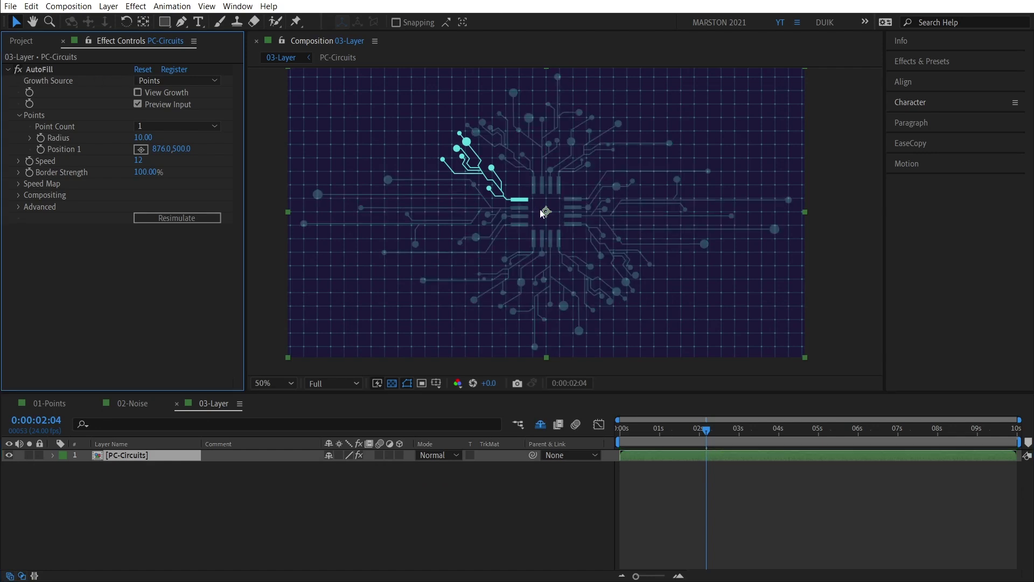
{"action": "left_click", "coordinate": [42, 70]}
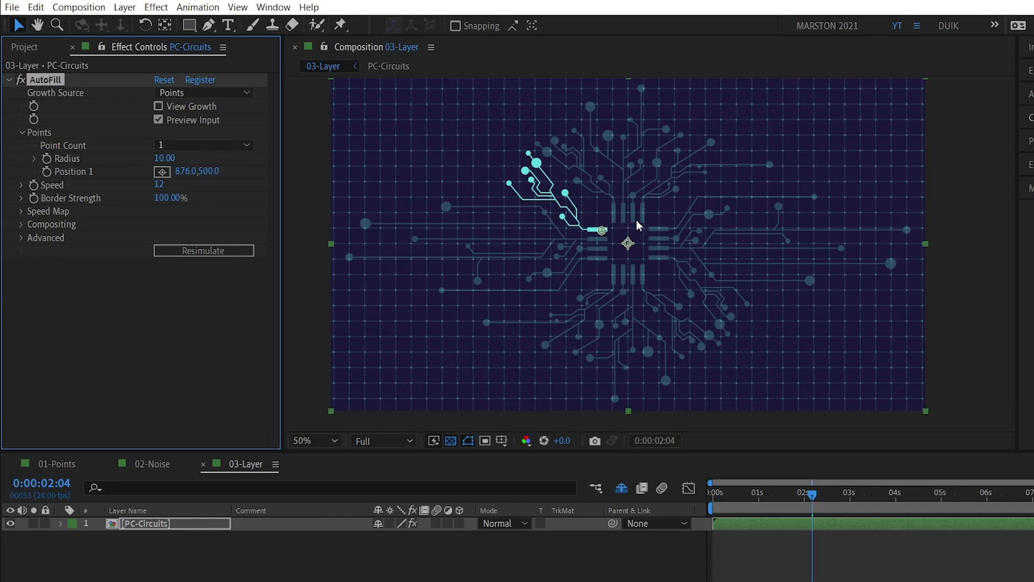
{"action": "key", "text": "period"}
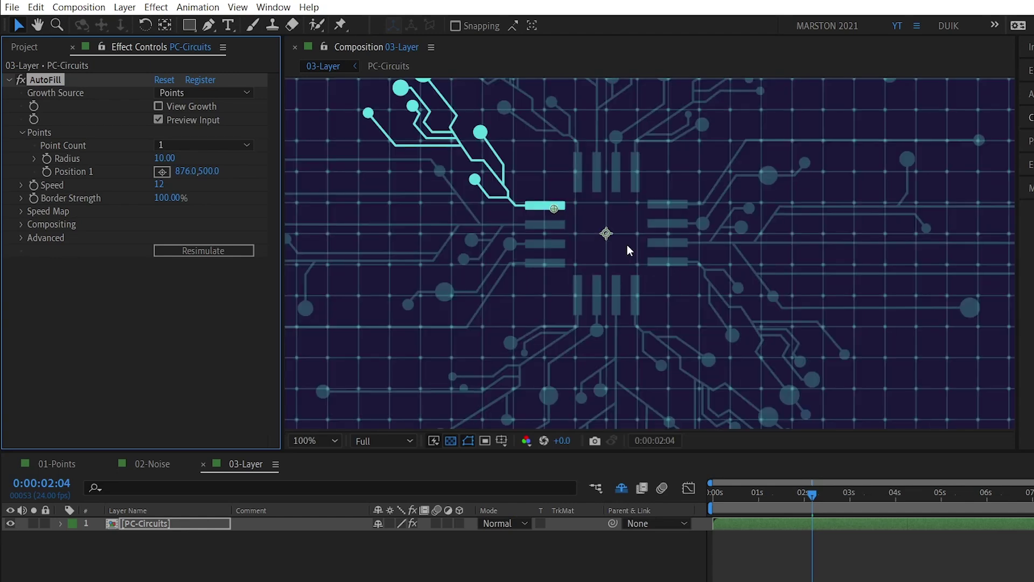
{"action": "left_click_drag", "start_coordinate": [553, 208], "coordinate": [565, 206]}
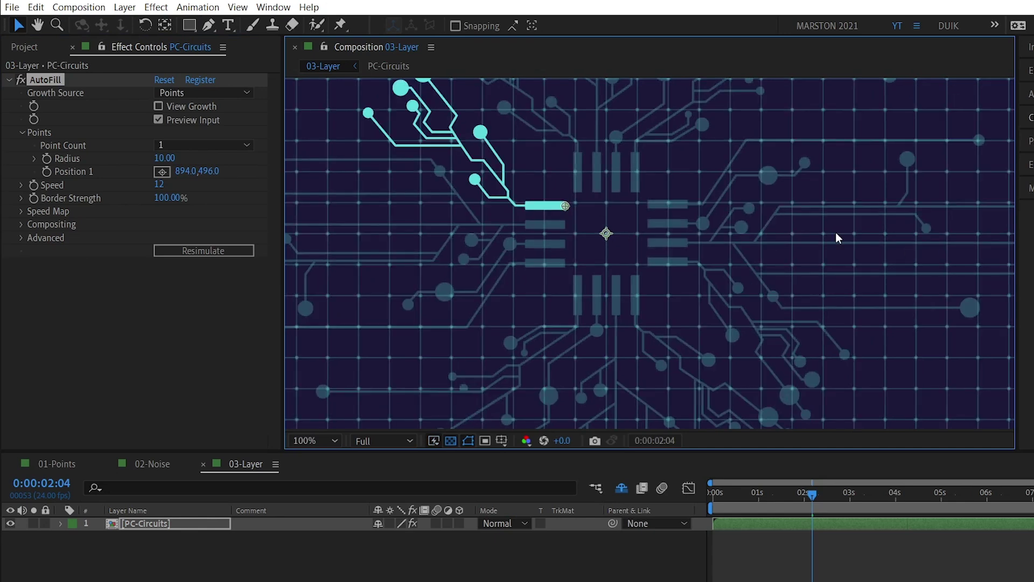
- Set AutoFill's Growth Source to Layer and keep Channel on Alpha
{"action": "left_click", "coordinate": [182, 142]}
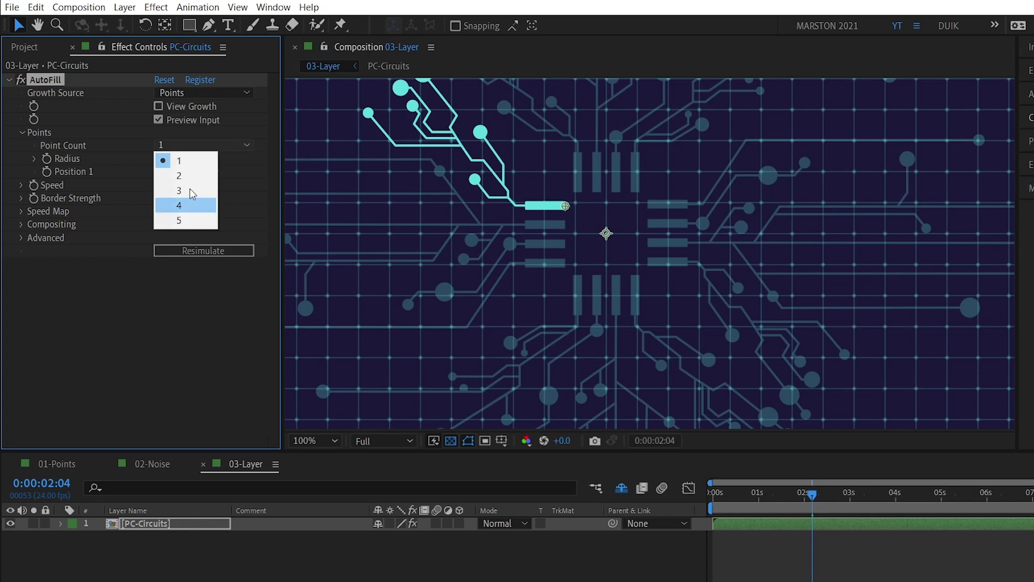
{"action": "left_click", "coordinate": [195, 94]}
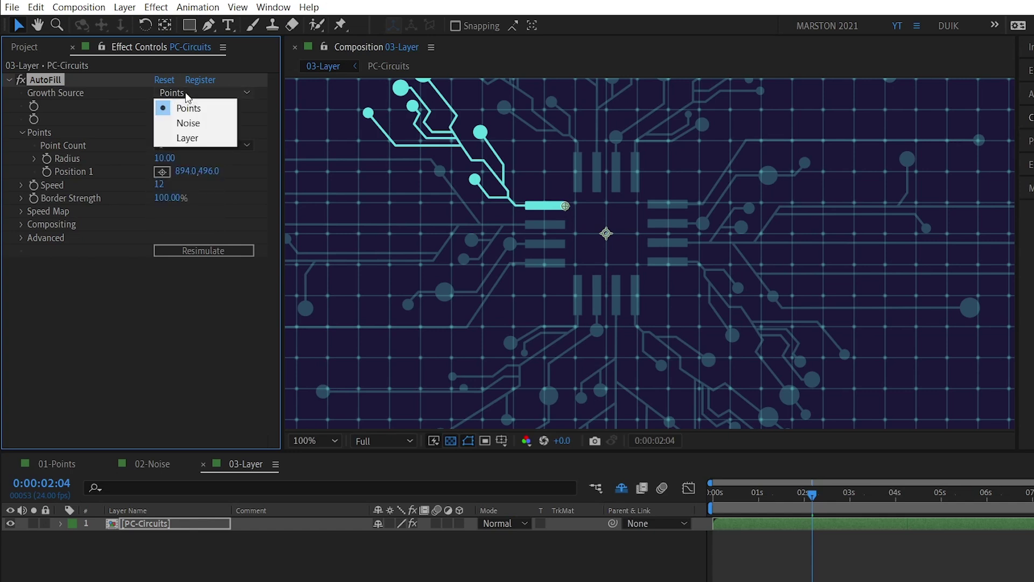
{"action": "left_click", "coordinate": [202, 139]}
{"action": "key", "text": "comma"}
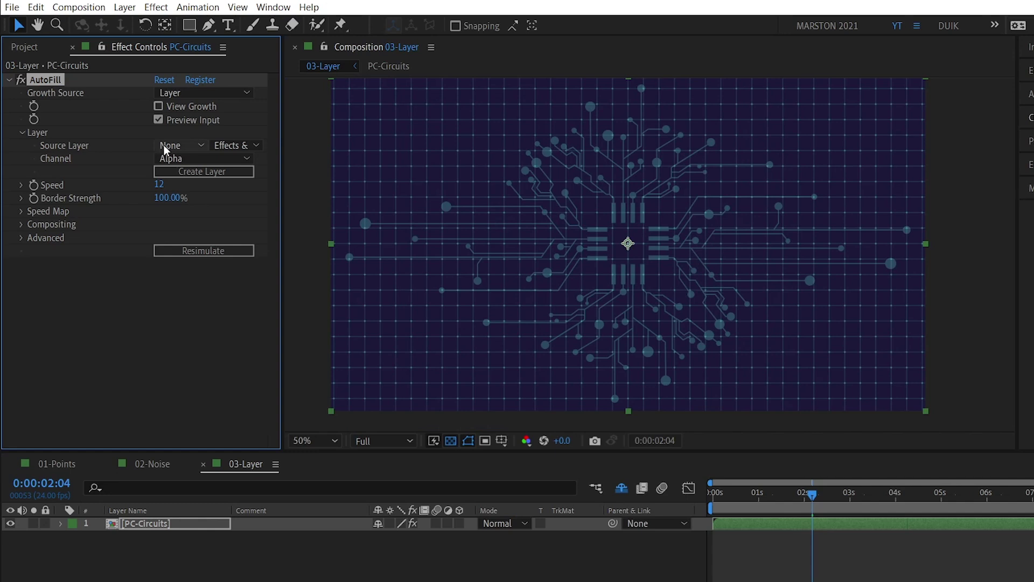
{"action": "left_click", "coordinate": [185, 157]}
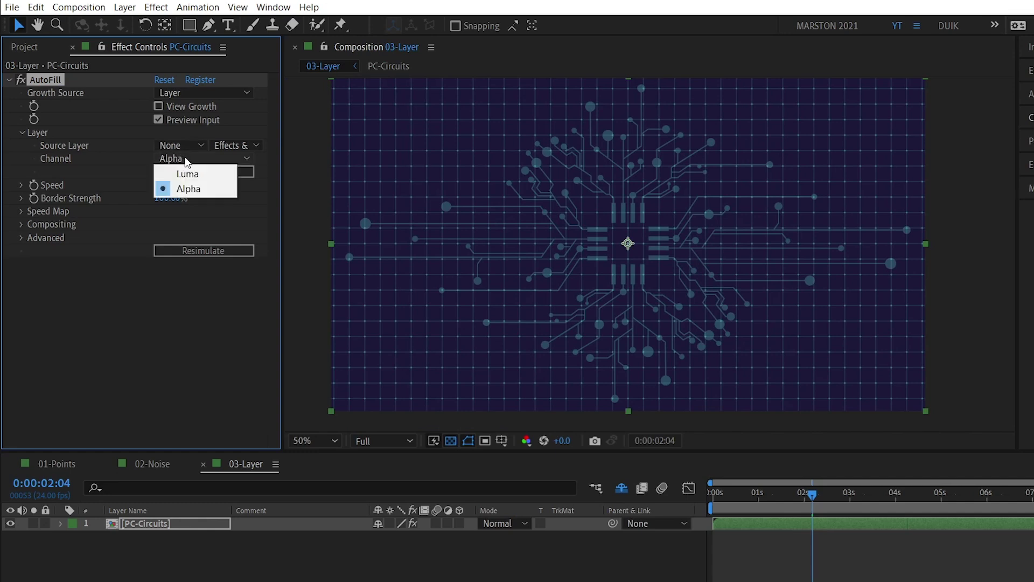
{"action": "left_click", "coordinate": [133, 150]}
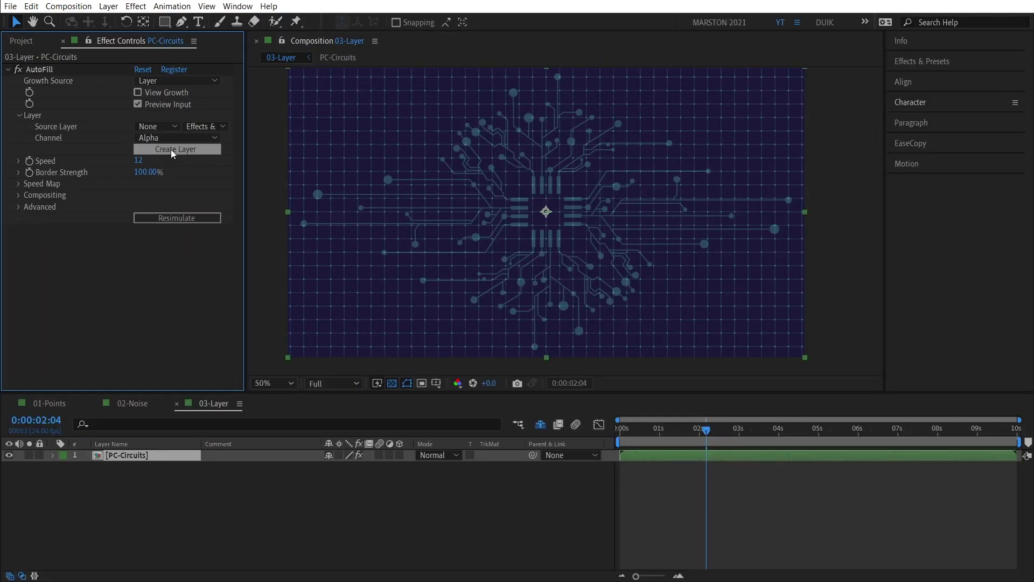
- Create PC-Circuits_Growth below PC-Circuits, mask the central chip with a rectangle, and hide it
{"action": "left_click", "coordinate": [172, 151]}
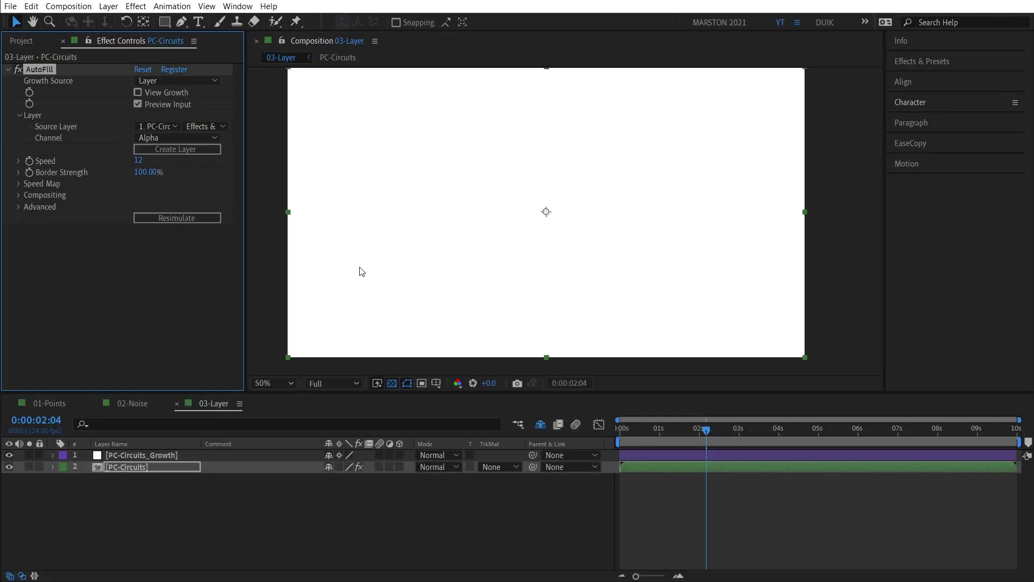
{"action": "left_click_drag", "start_coordinate": [144, 455], "coordinate": [145, 469]}
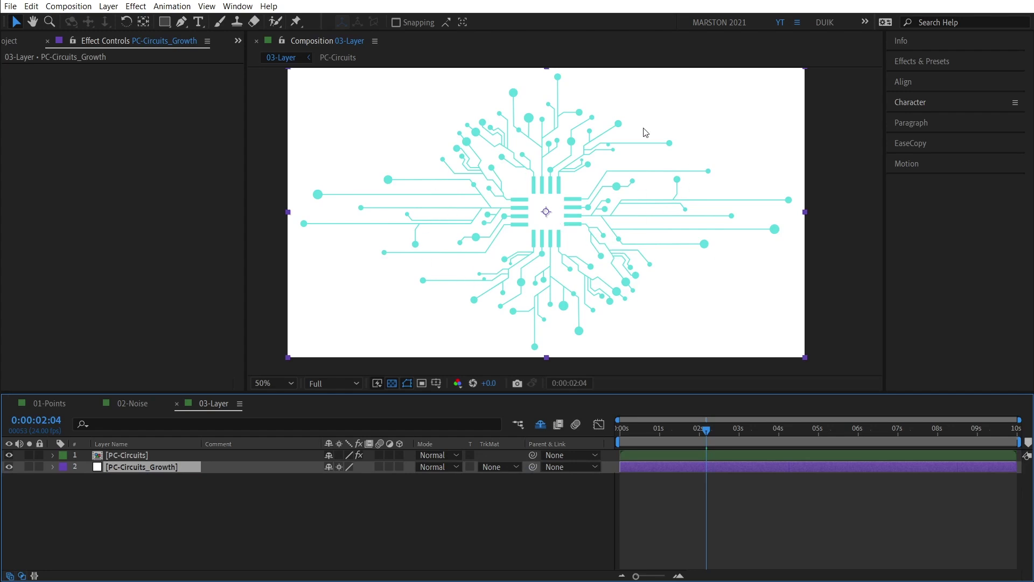
{"action": "left_click", "coordinate": [165, 21]}
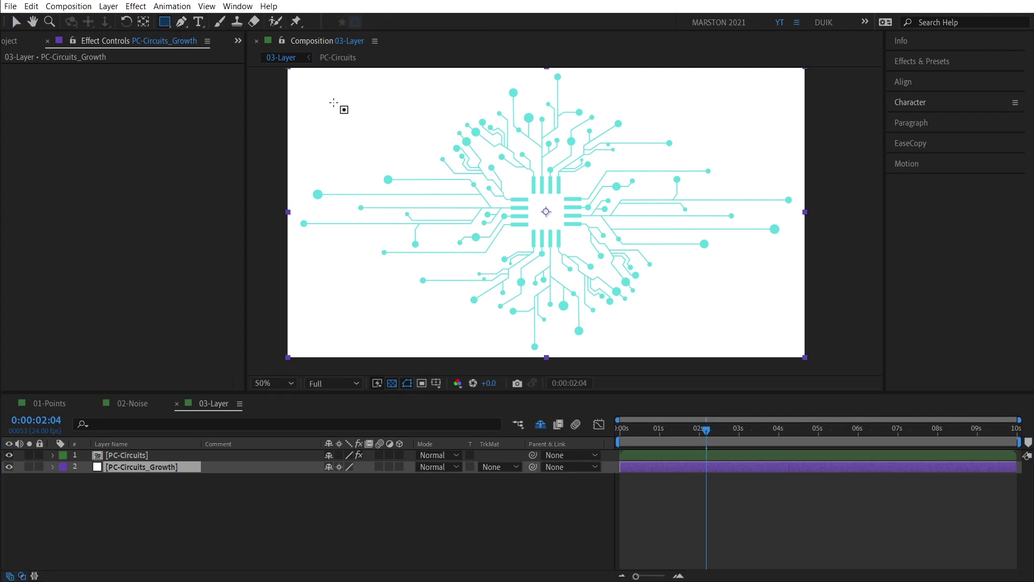
{"action": "scroll", "coordinate": [548, 230], "scroll_direction": "up", "scroll_amount": 4}
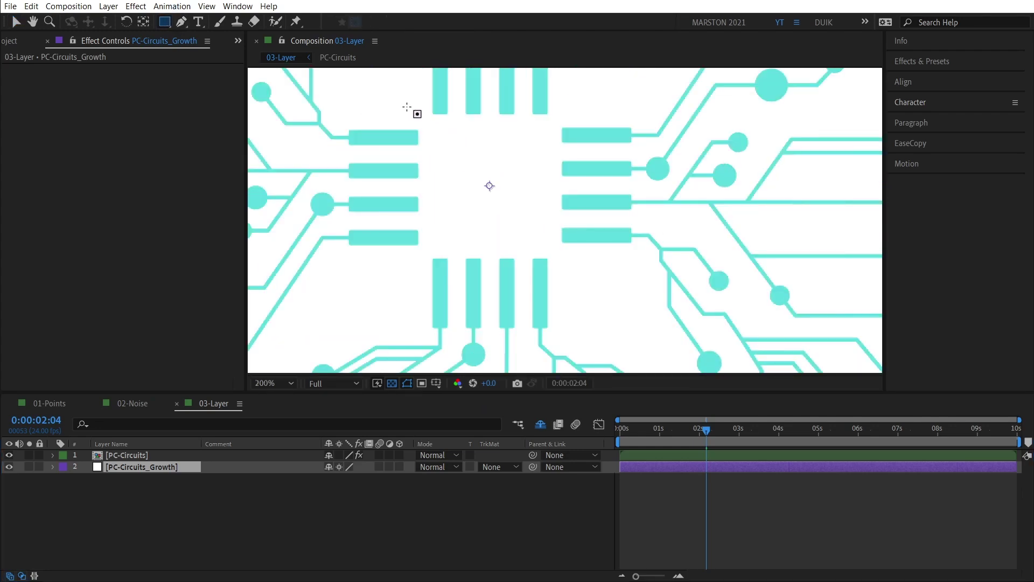
{"action": "left_click_drag", "start_coordinate": [415, 108], "coordinate": [575, 272]}
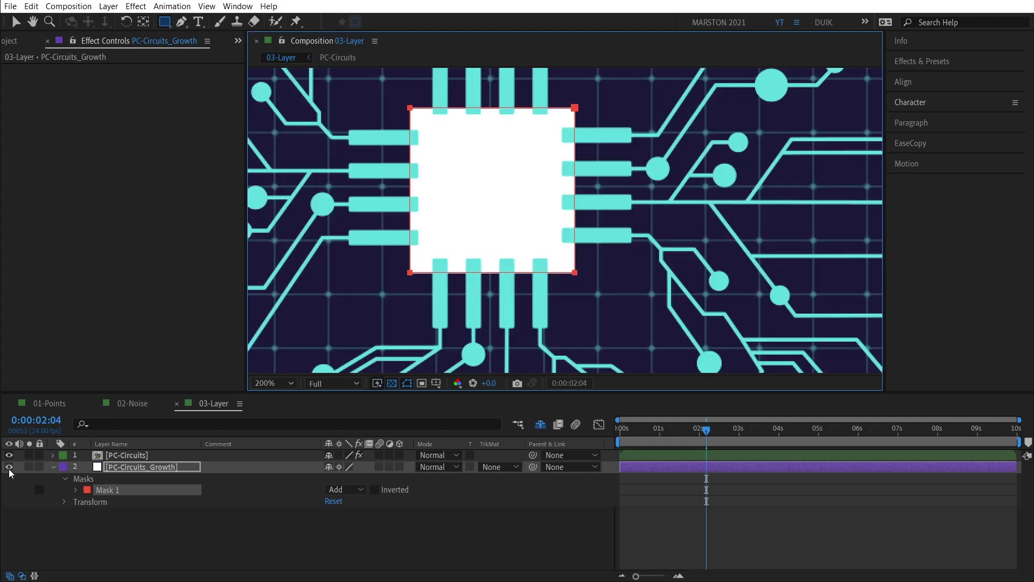
{"action": "left_click", "coordinate": [9, 466]}
- Preview the circuits growing from the chip between 0:00:00:00 and about 0:00:02:20
{"action": "left_click", "coordinate": [120, 455]}
{"action": "left_click_drag", "start_coordinate": [700, 440], "coordinate": [621, 442]}
{"action": "scroll", "coordinate": [546, 211], "scroll_direction": "down", "scroll_amount": 4}
{"action": "left_click", "coordinate": [559, 221]}
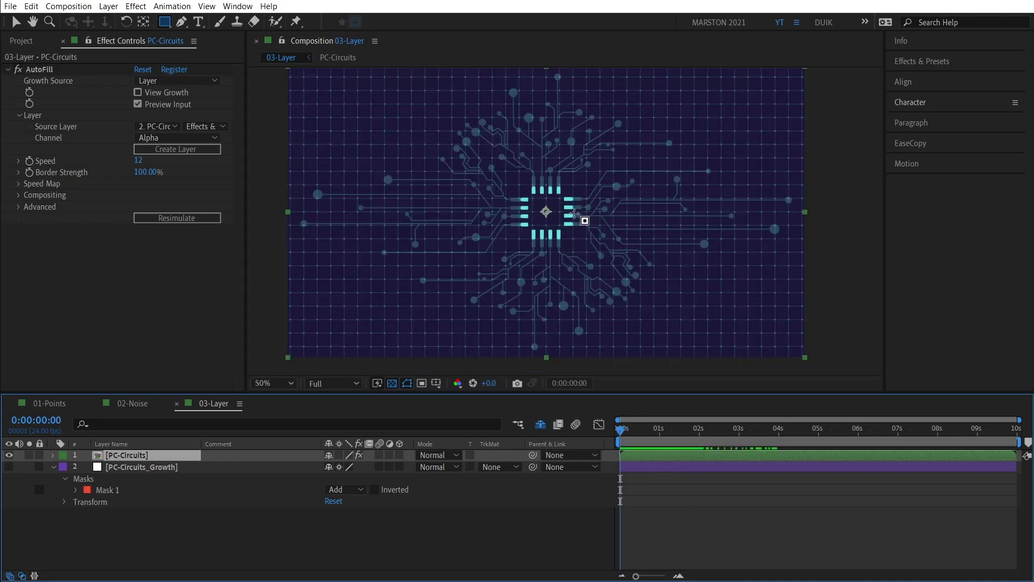
{"action": "left_click", "coordinate": [8, 466]}
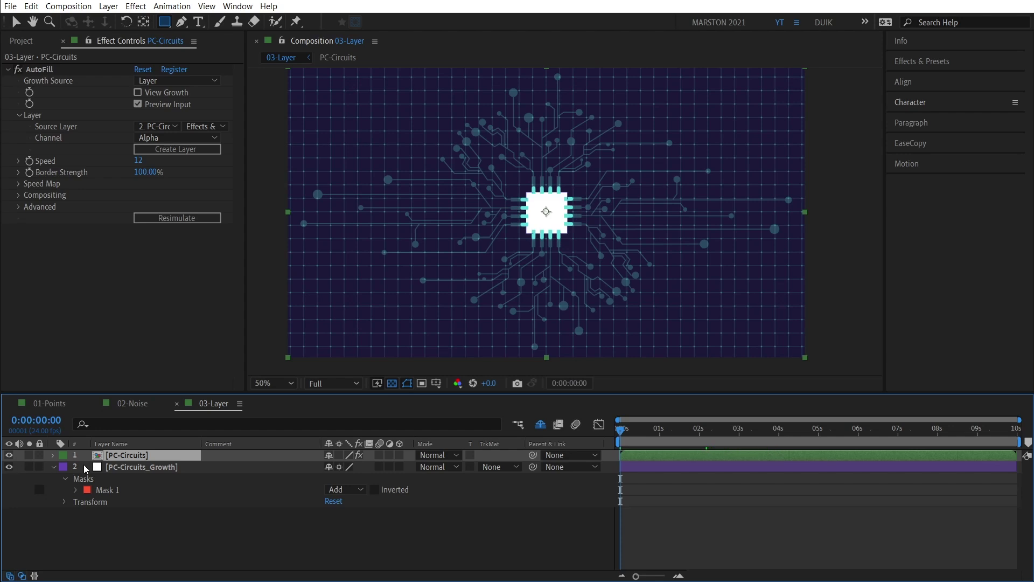
{"action": "left_click", "coordinate": [9, 467]}
{"action": "left_click", "coordinate": [733, 428]}
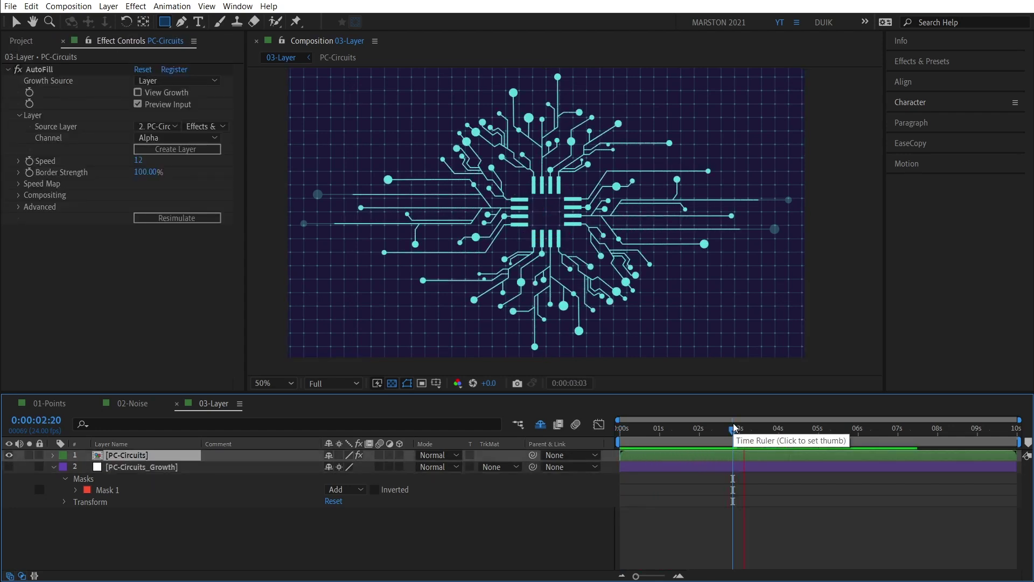
{"action": "key", "text": "space"}
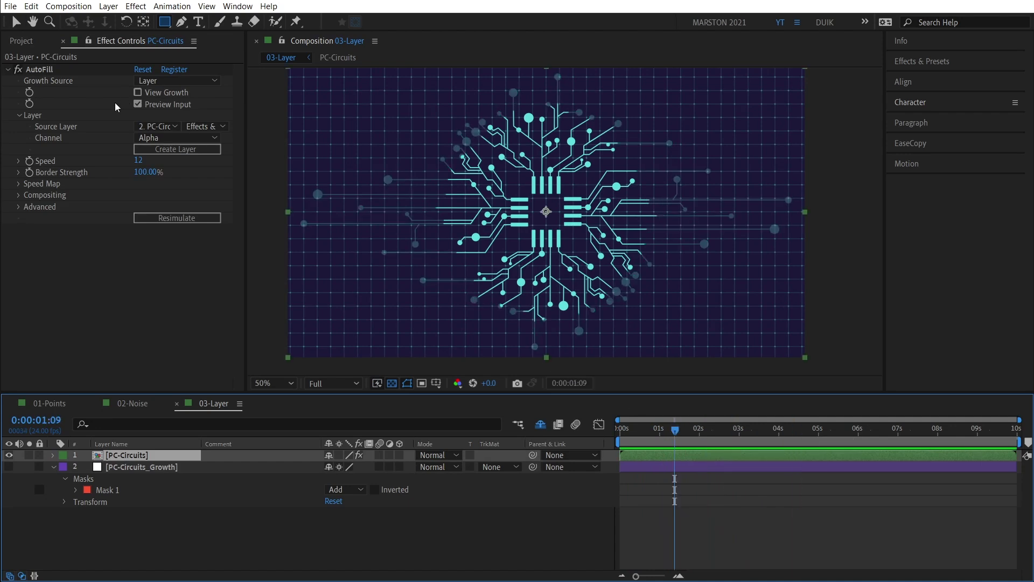
{"action": "left_click", "coordinate": [46, 122]}
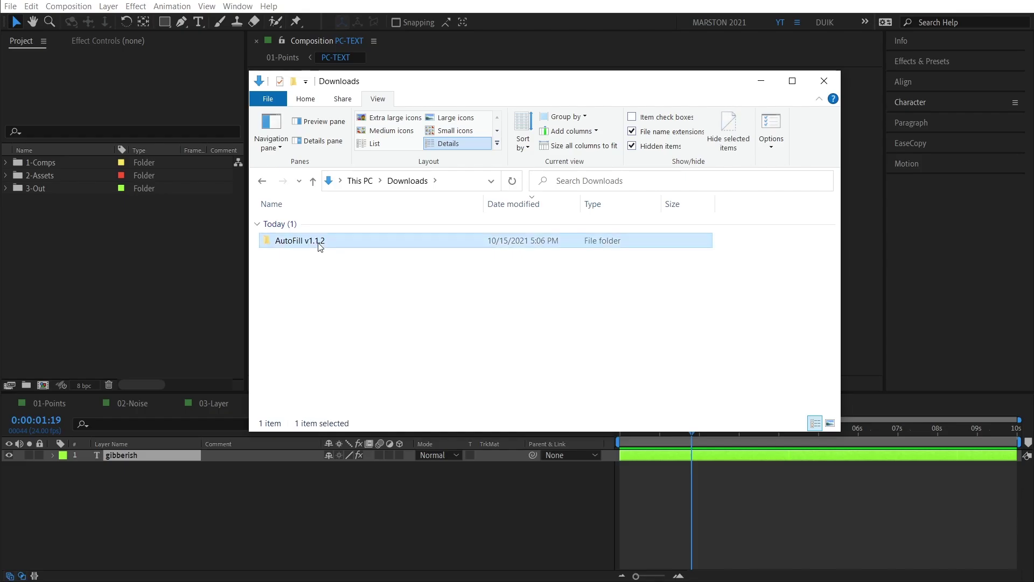
- Open the AutoFill v1.1.2 folder and drag AutoFill 1.1 Presets.aep into the Project panel
{"action": "double_click", "coordinate": [294, 240]}
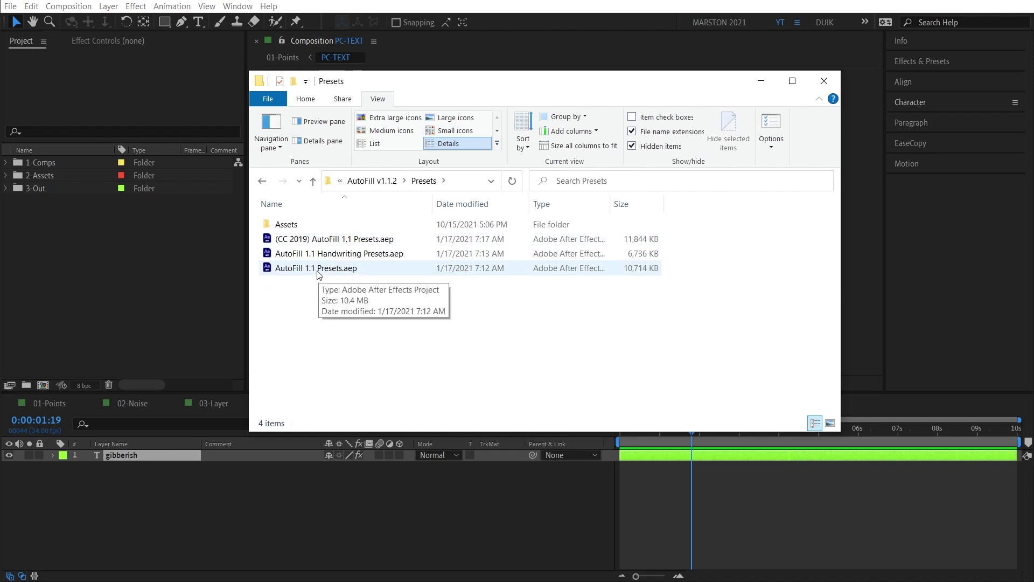
{"action": "left_click_drag", "start_coordinate": [318, 276], "coordinate": [89, 265]}
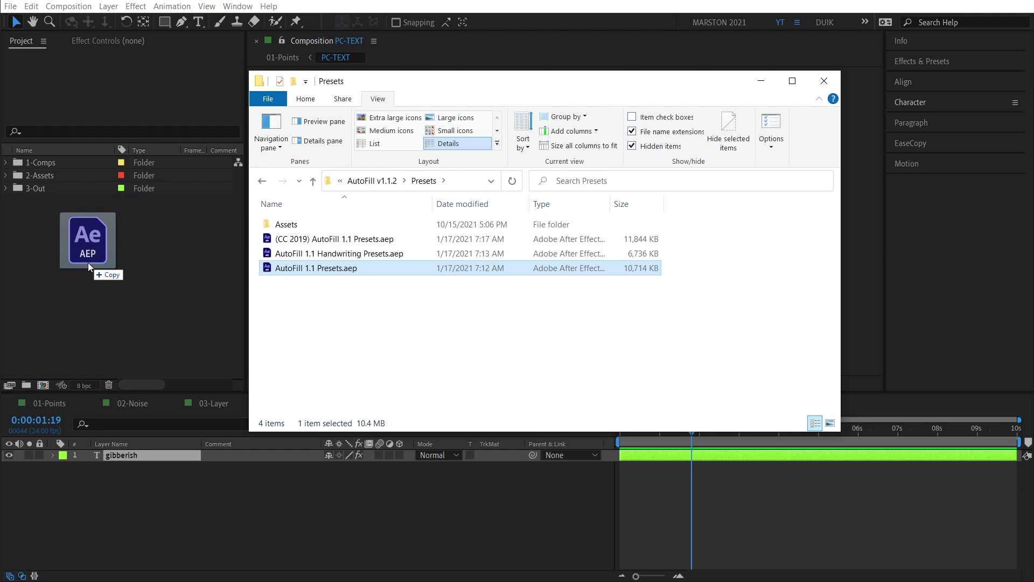
{"action": "left_click_drag", "start_coordinate": [88, 263], "coordinate": [88, 263]}
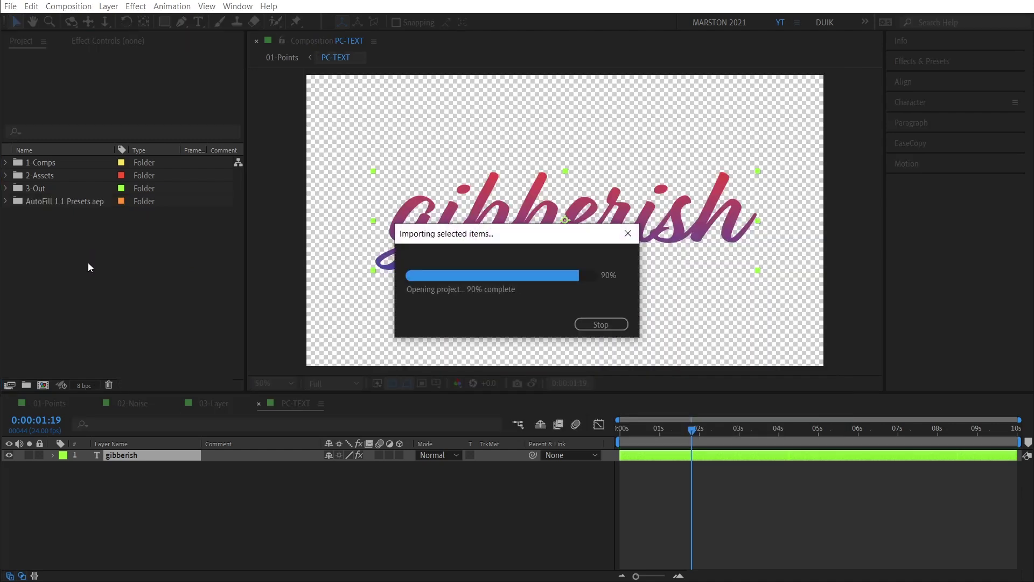
- Open the 1) Your Logo composition and paste the gibberish text layer from PC-TEXT into it
{"action": "left_click", "coordinate": [6, 202]}
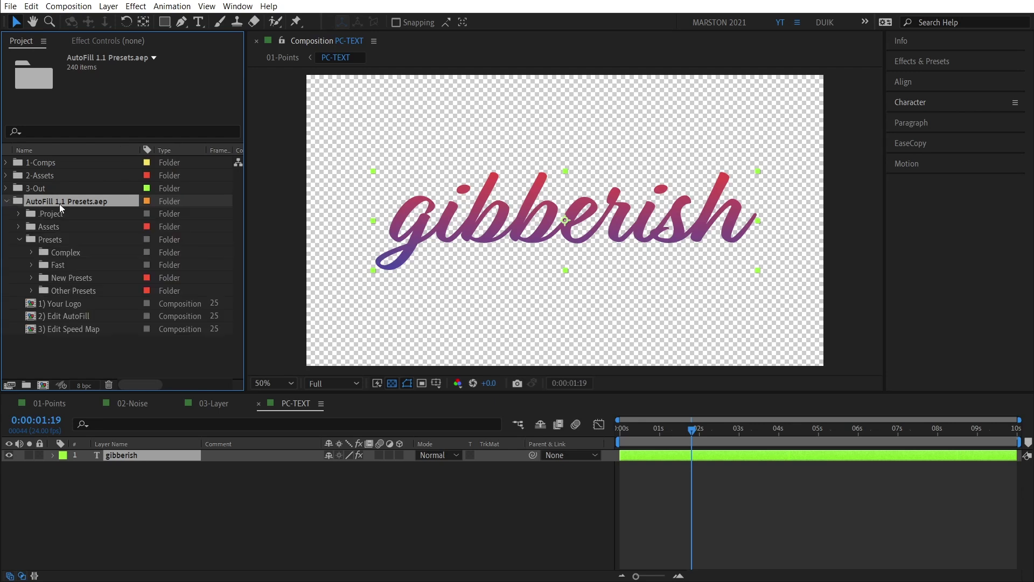
{"action": "double_click", "coordinate": [76, 305]}
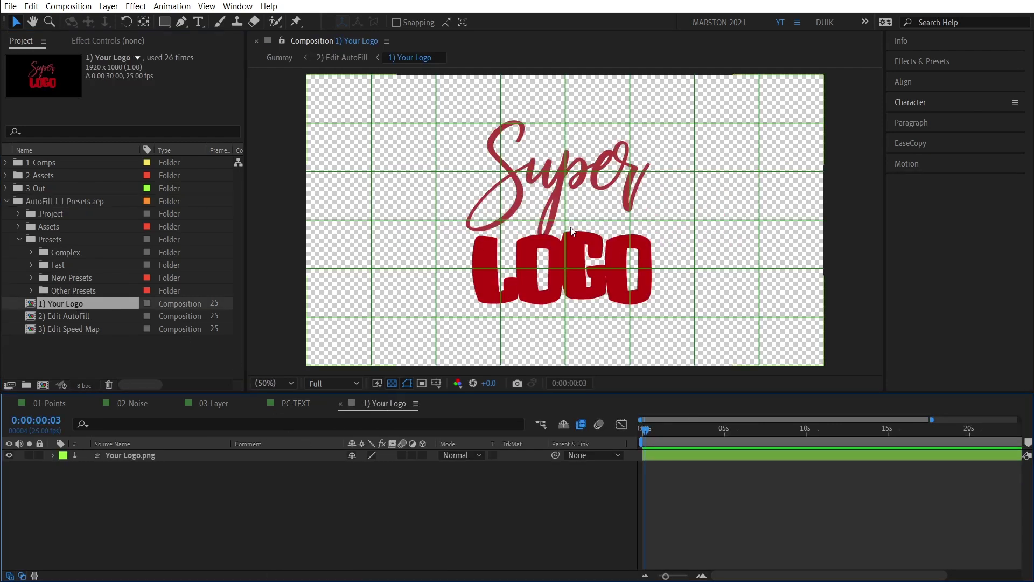
{"action": "left_click", "coordinate": [60, 402]}
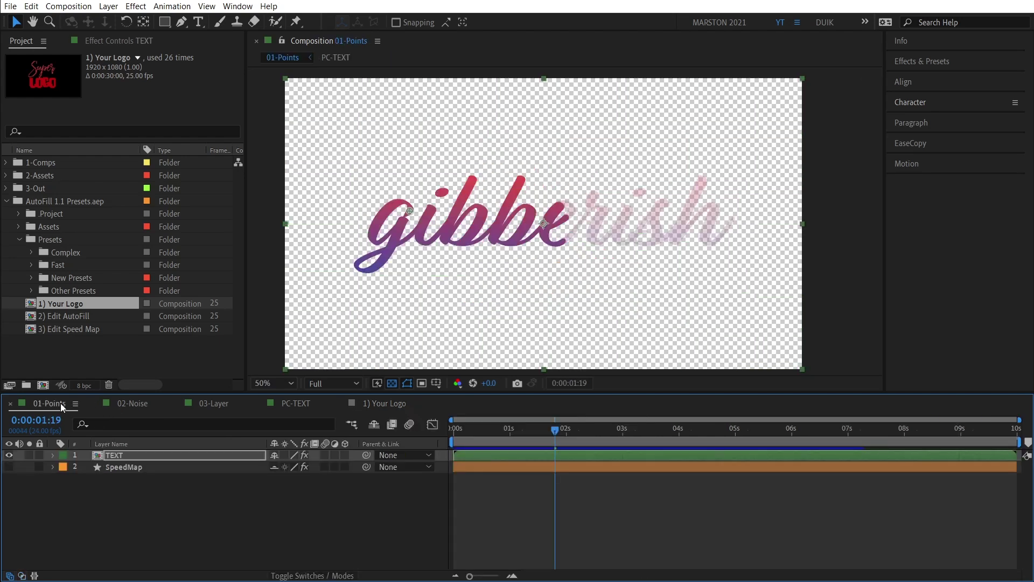
{"action": "double_click", "coordinate": [113, 456]}
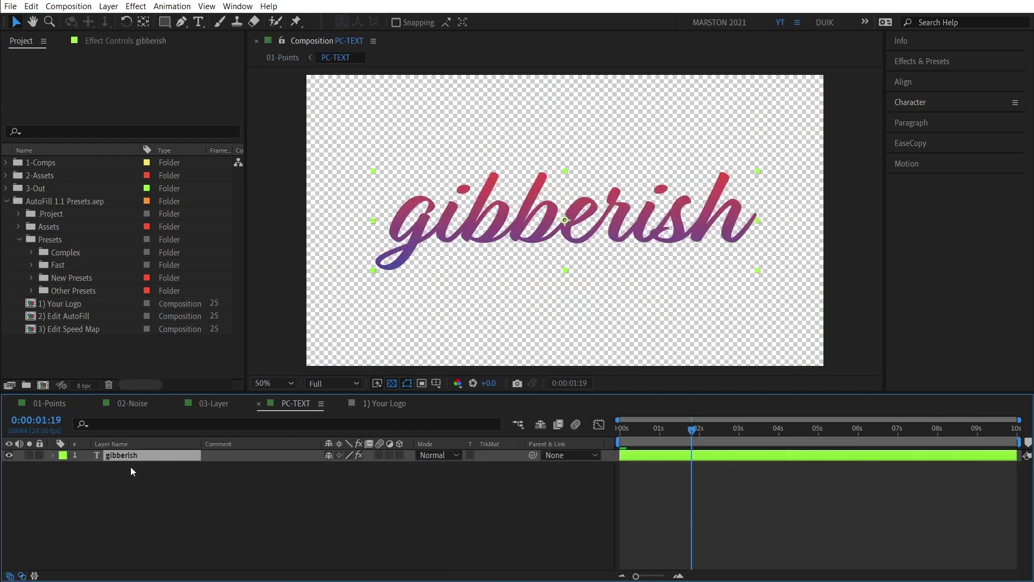
{"action": "left_click", "coordinate": [125, 455]}
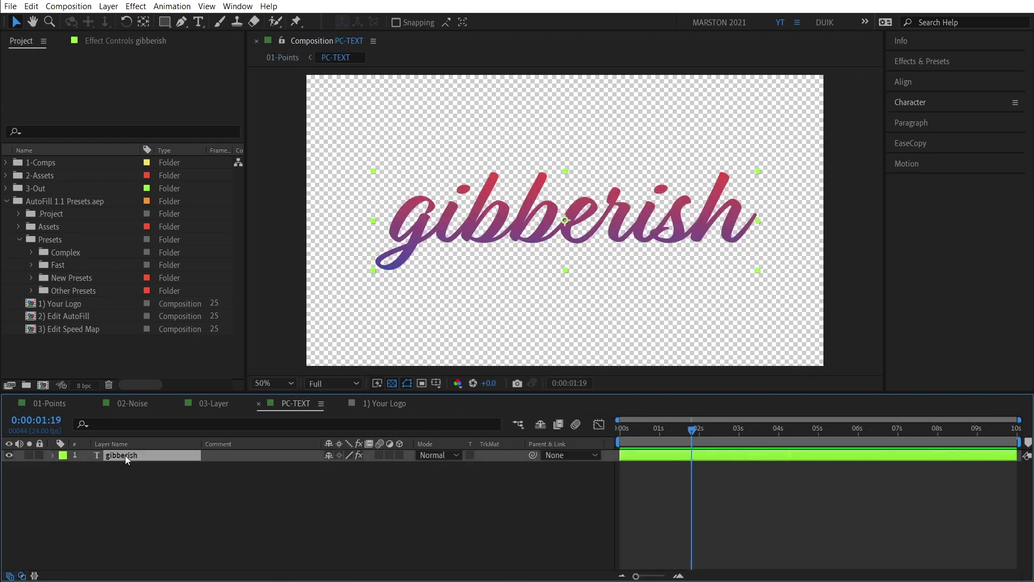
{"action": "left_click", "coordinate": [388, 403]}
{"action": "key", "text": "ctrl+v"}
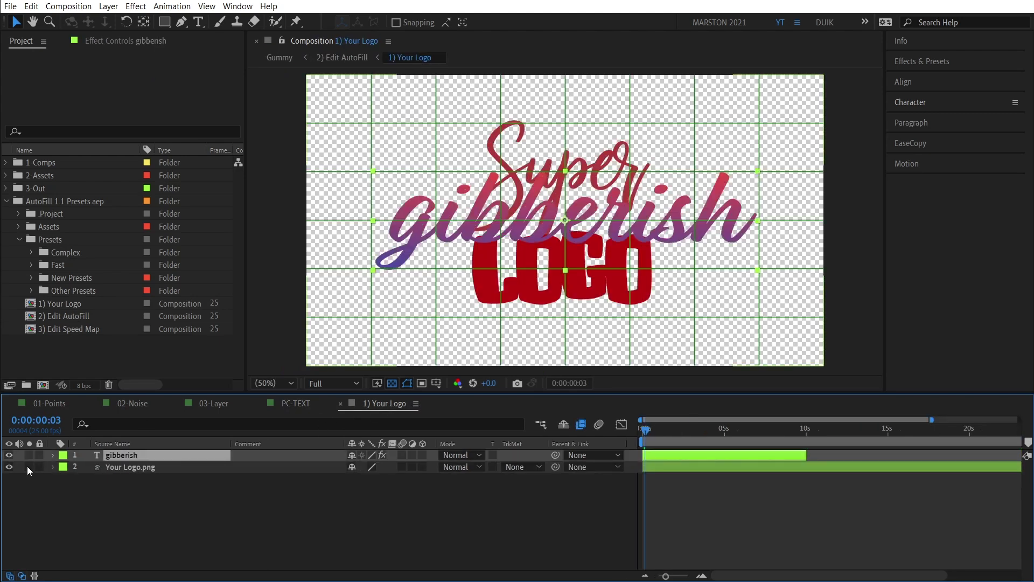
- Hide the Your Logo.png layer and open the 2) Edit AutoFill composition
{"action": "left_click", "coordinate": [10, 467]}
{"action": "left_click", "coordinate": [256, 484]}
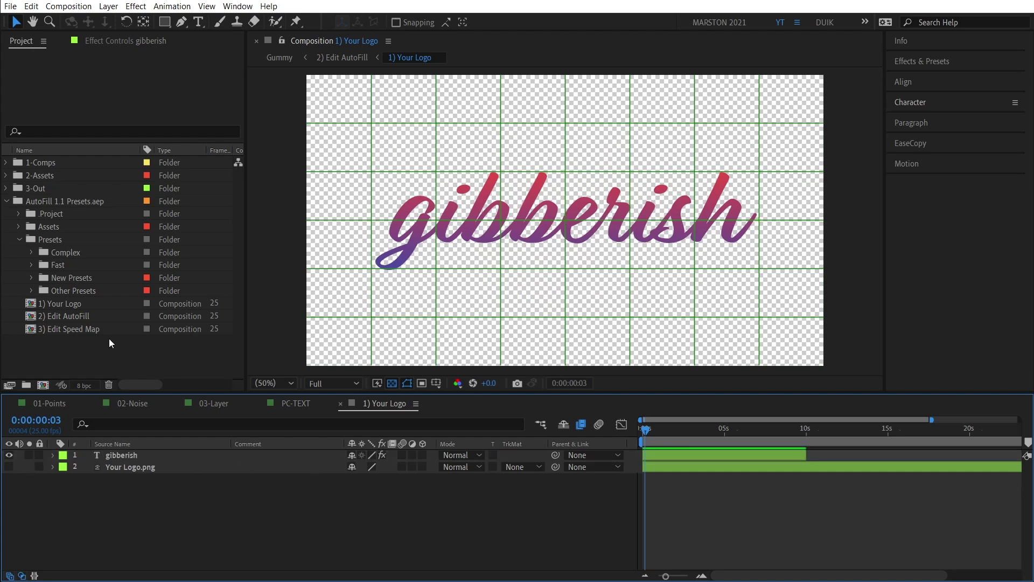
{"action": "double_click", "coordinate": [60, 317]}
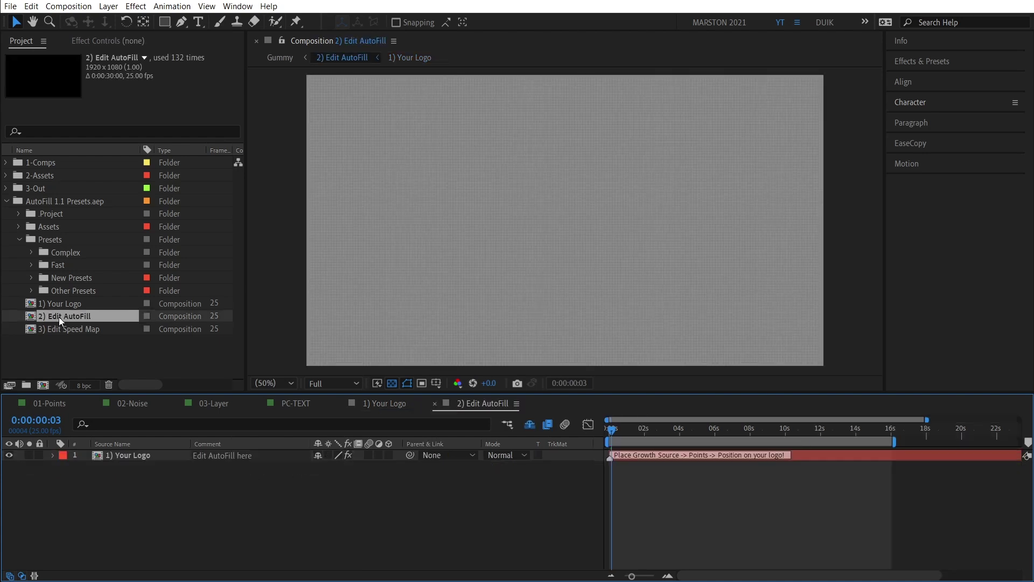
- With Preview Input on, move Position 1 onto the 'g' (460,494), resimulate, and open 3) Edit Speed Map
{"action": "left_click", "coordinate": [119, 454]}
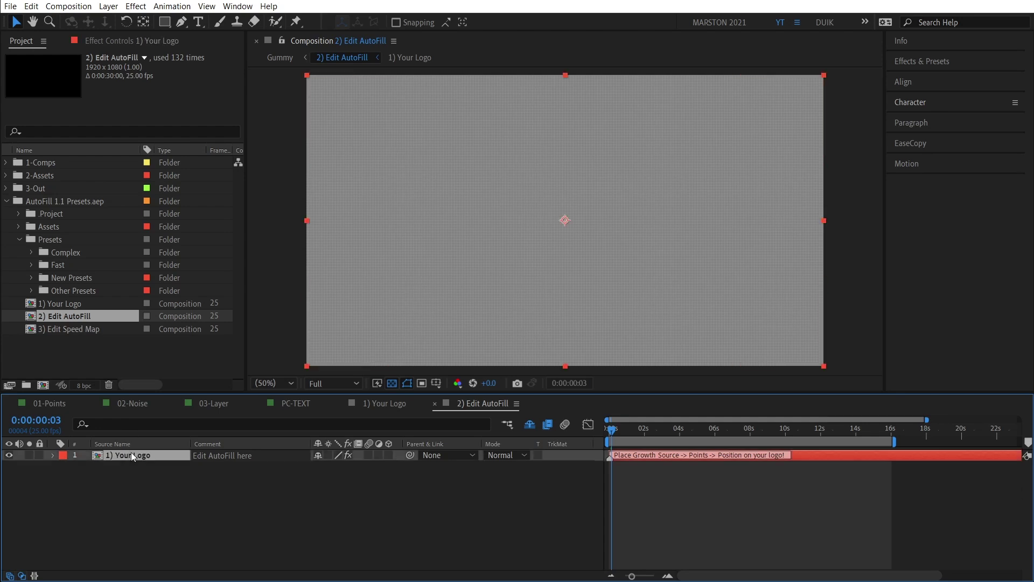
{"action": "left_click", "coordinate": [116, 42]}
{"action": "left_click", "coordinate": [56, 70]}
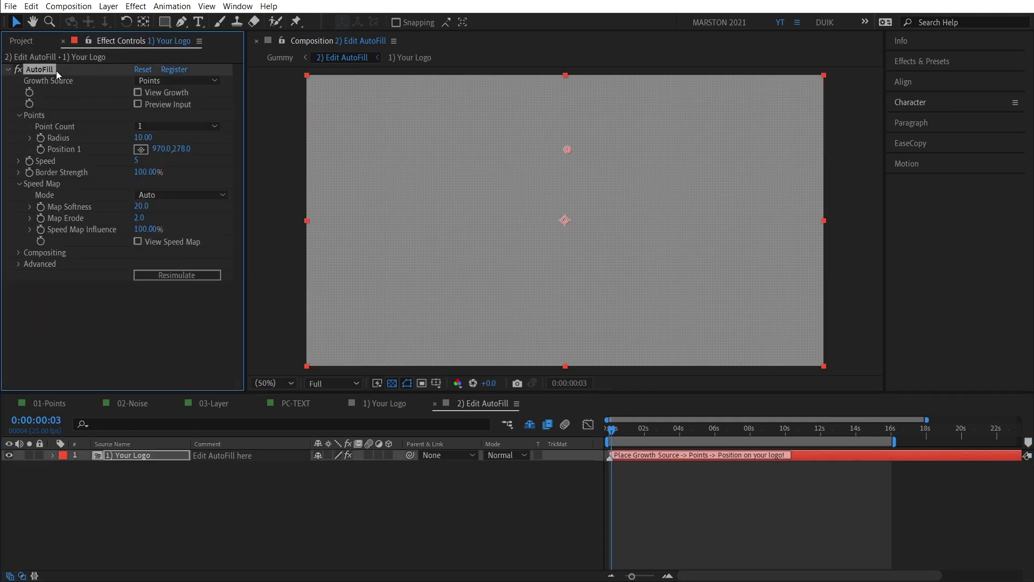
{"action": "left_click", "coordinate": [158, 106]}
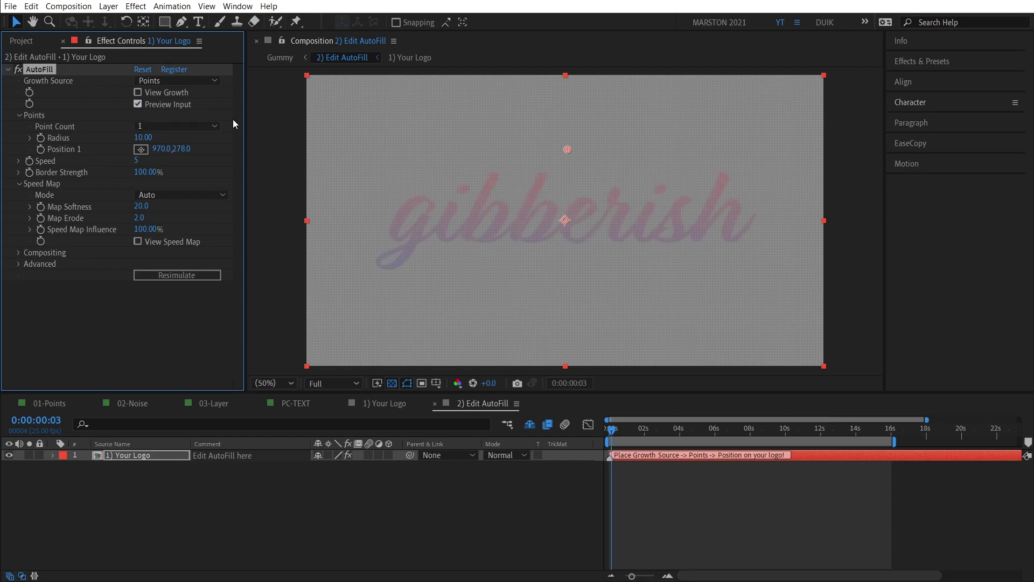
{"action": "left_click_drag", "start_coordinate": [567, 147], "coordinate": [432, 208]}
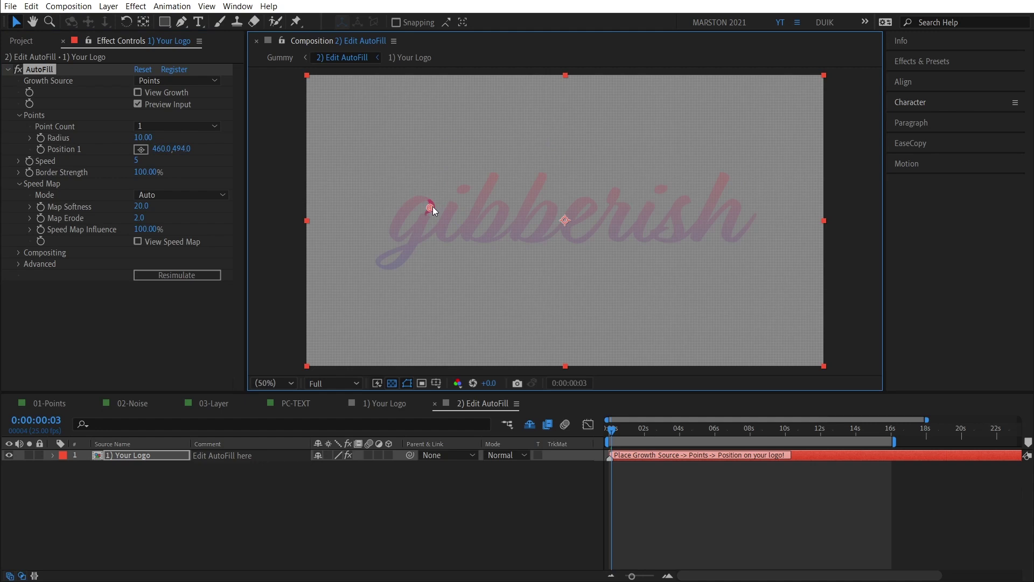
{"action": "left_click", "coordinate": [178, 274]}
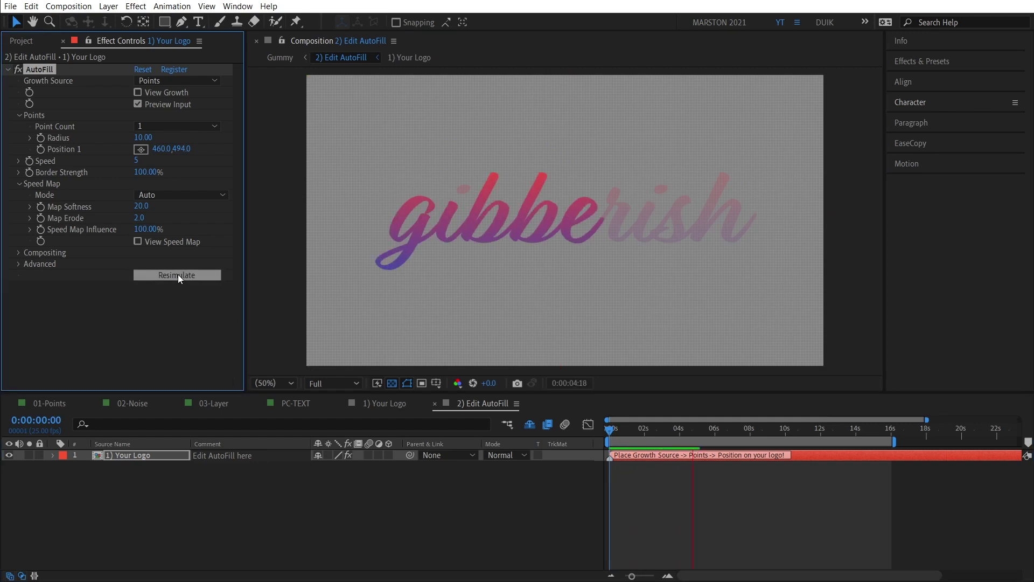
{"action": "left_click", "coordinate": [22, 41]}
{"action": "double_click", "coordinate": [81, 330]}
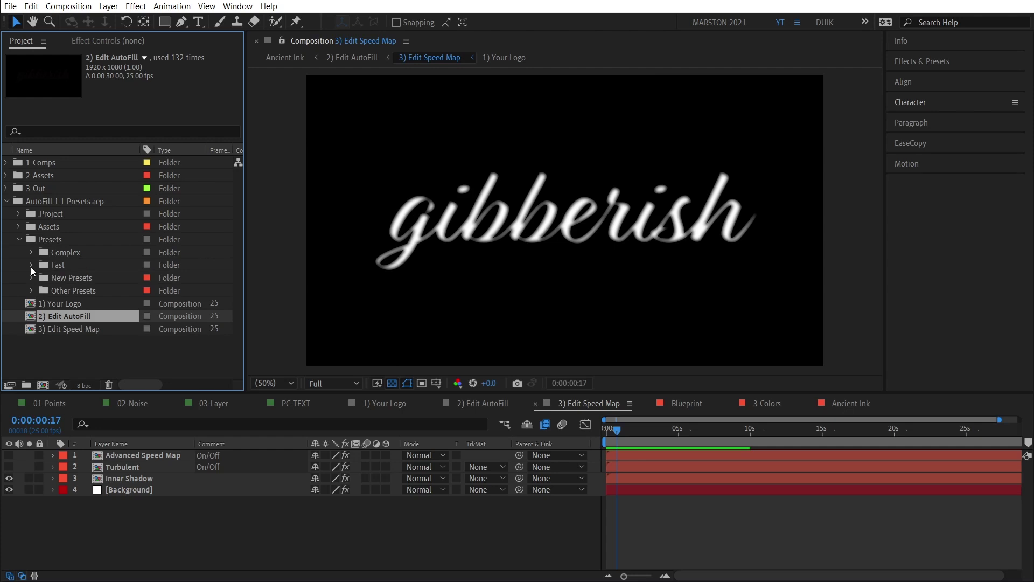
- Expand the Fast presets and preview the Ancient Ink write-on animation
{"action": "left_click", "coordinate": [31, 265]}
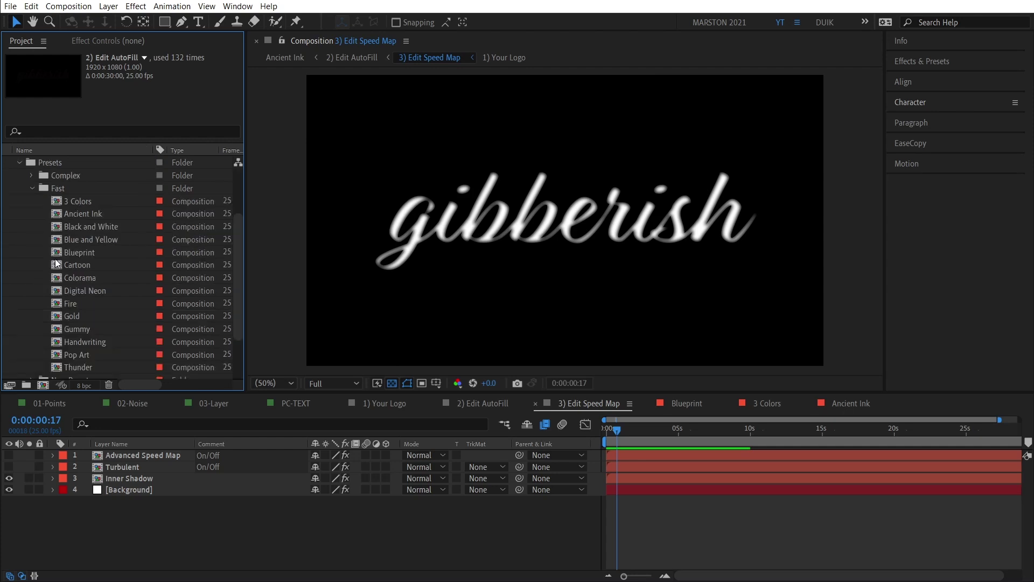
{"action": "double_click", "coordinate": [75, 214]}
{"action": "key", "text": "space"}
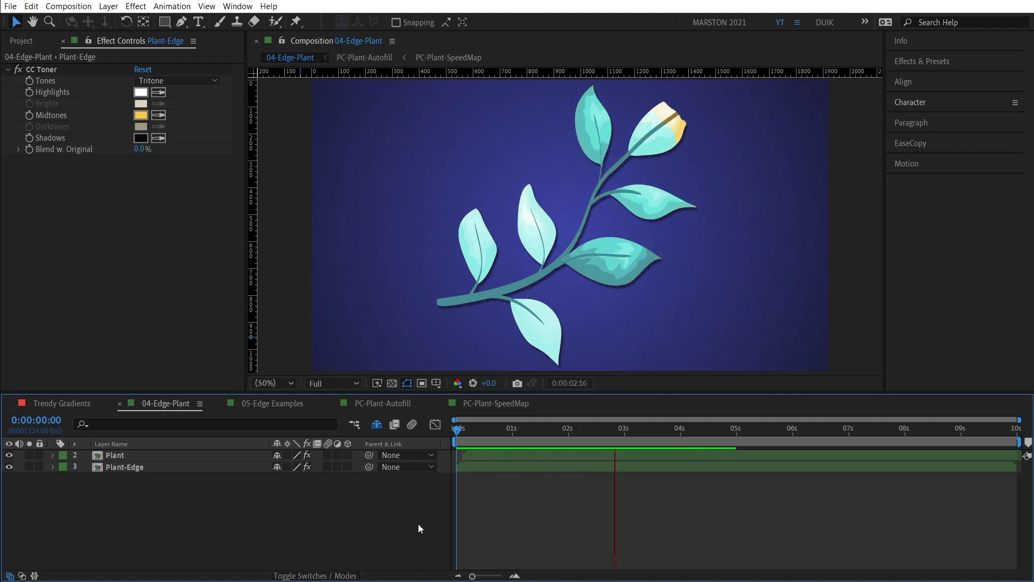
- Stop the plant growth at about 1:09 and select the Plant-Edge layer
{"action": "key", "text": "space"}
{"action": "left_click_drag", "start_coordinate": [664, 431], "coordinate": [527, 445]}
{"action": "left_click", "coordinate": [515, 228]}
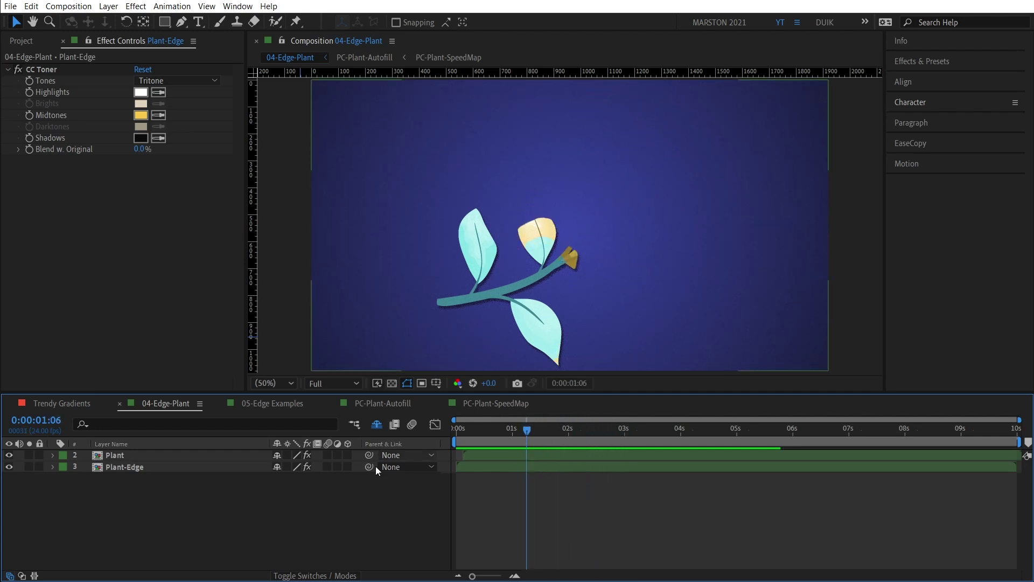
{"action": "left_click", "coordinate": [113, 445]}
- Open the PC-Plant-Autofill precomp and solo Plant.ai to replay its growth up to 3:01
{"action": "left_click", "coordinate": [135, 456]}
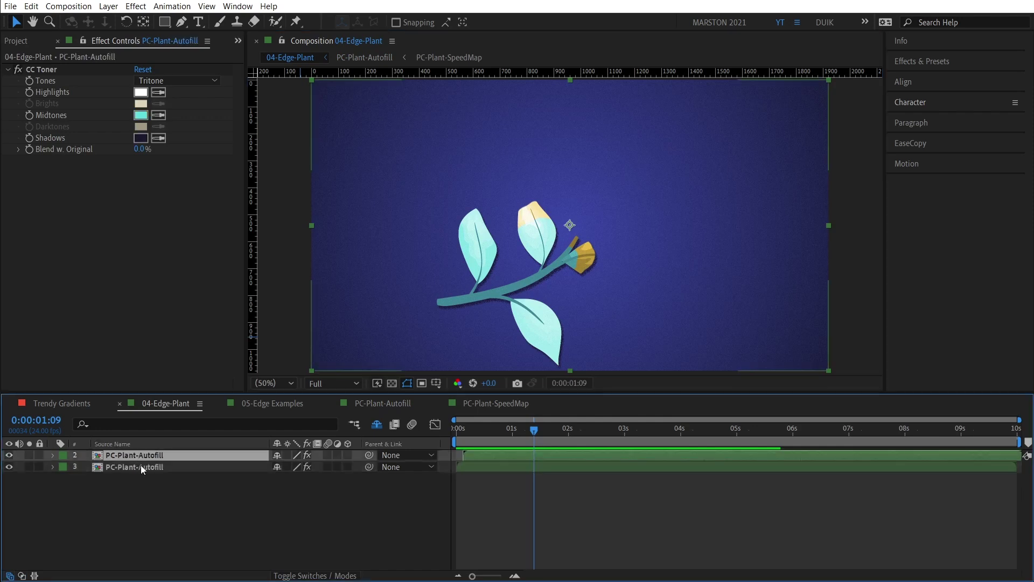
{"action": "left_click", "coordinate": [140, 465]}
{"action": "left_click", "coordinate": [133, 458]}
{"action": "left_click", "coordinate": [135, 466]}
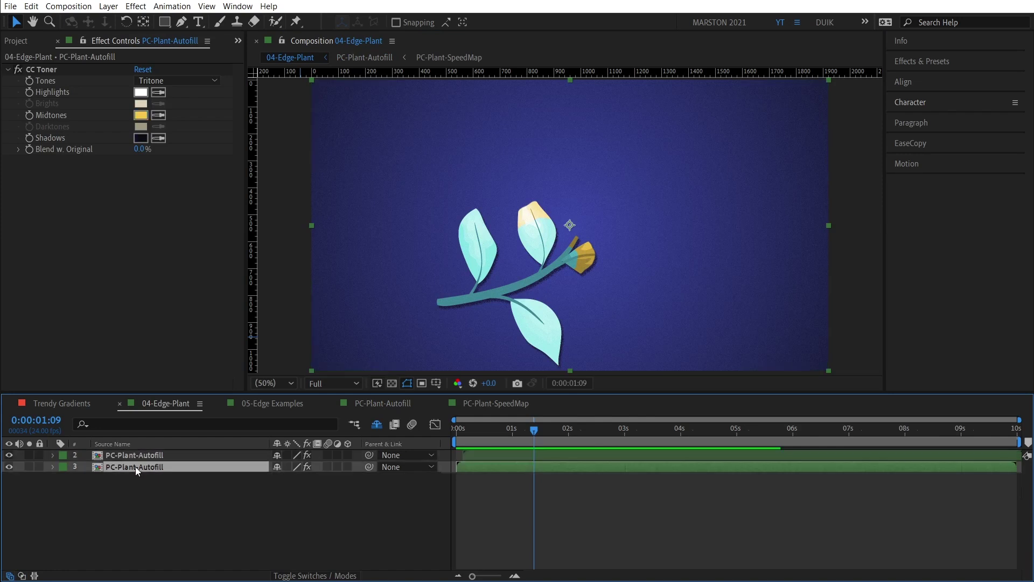
{"action": "double_click", "coordinate": [156, 466]}
{"action": "left_click", "coordinate": [184, 503]}
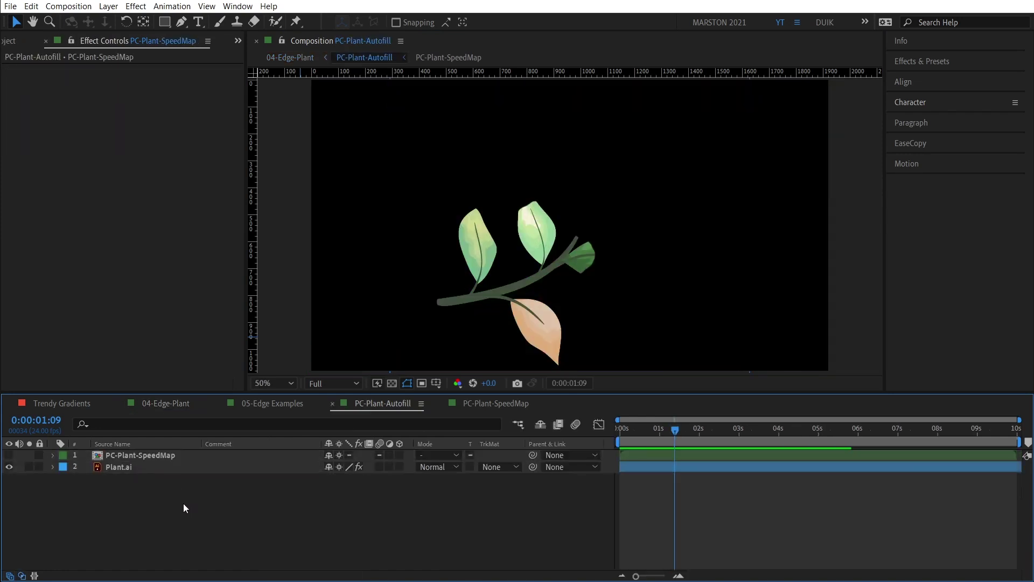
{"action": "left_click", "coordinate": [125, 467]}
{"action": "left_click", "coordinate": [30, 467]}
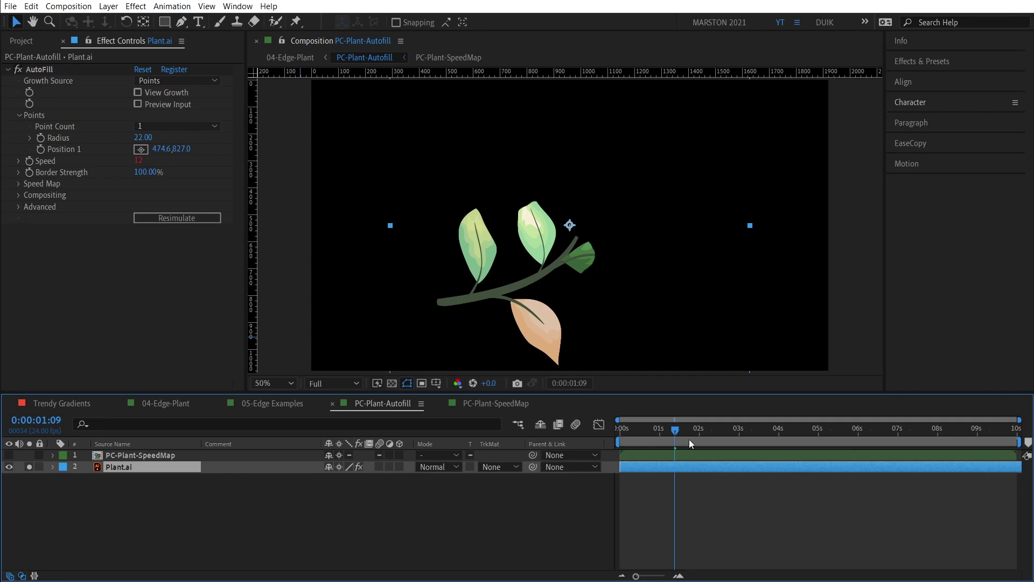
{"action": "mouse_move", "coordinate": [689, 441]}
{"action": "left_mouse_down"}
{"action": "mouse_move", "coordinate": [652, 443]}
{"action": "mouse_move", "coordinate": [749, 446]}
{"action": "left_mouse_up"}
{"action": "left_click", "coordinate": [132, 456]}
- Inspect the Turbulent Noise layer in PC-Plant-SpeedMap, then return to 04-Edge-Plant
{"action": "left_click", "coordinate": [30, 467]}
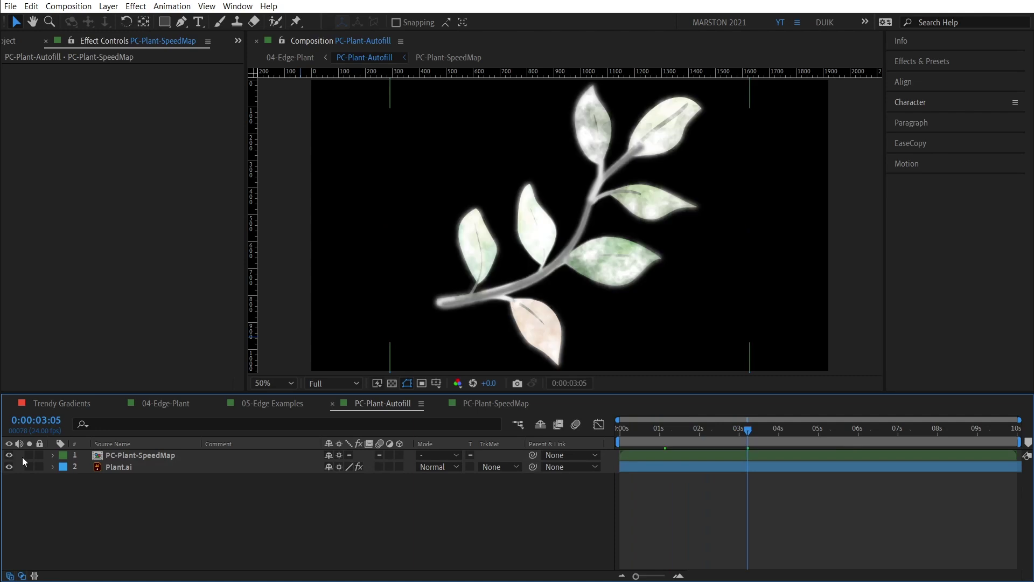
{"action": "double_click", "coordinate": [170, 455]}
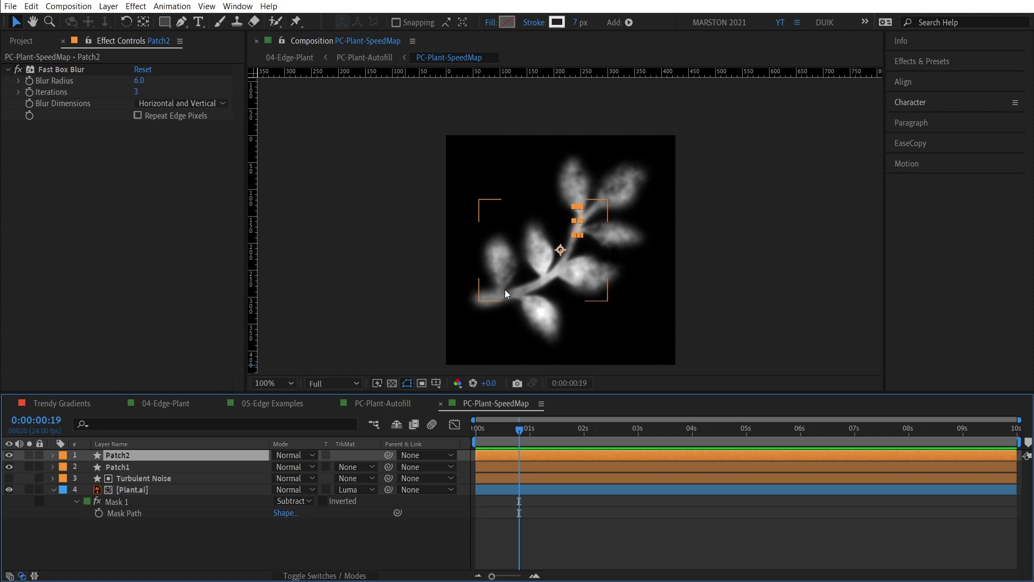
{"action": "left_click", "coordinate": [139, 479]}
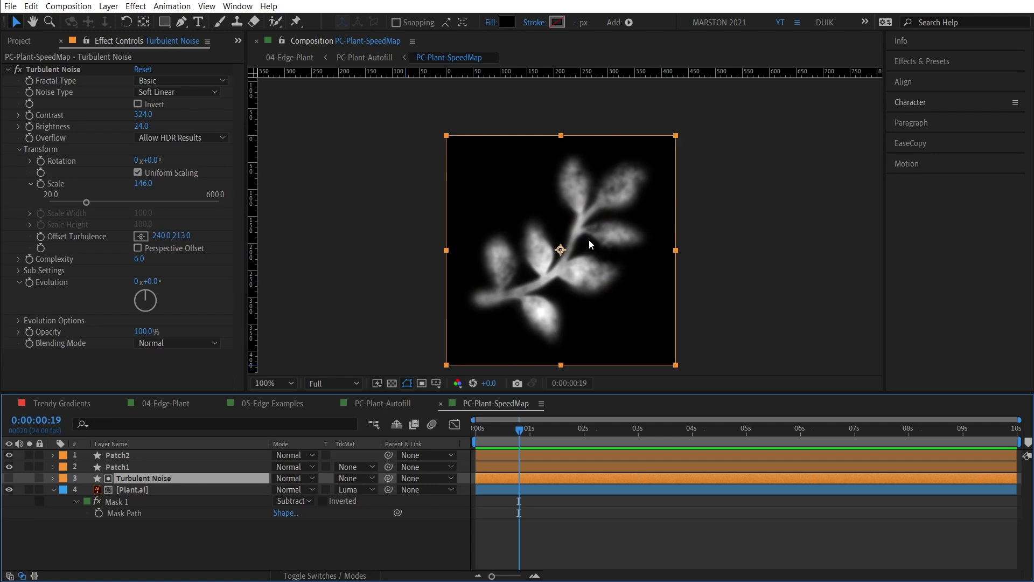
{"action": "key", "text": "Tab"}
{"action": "left_click", "coordinate": [485, 274]}
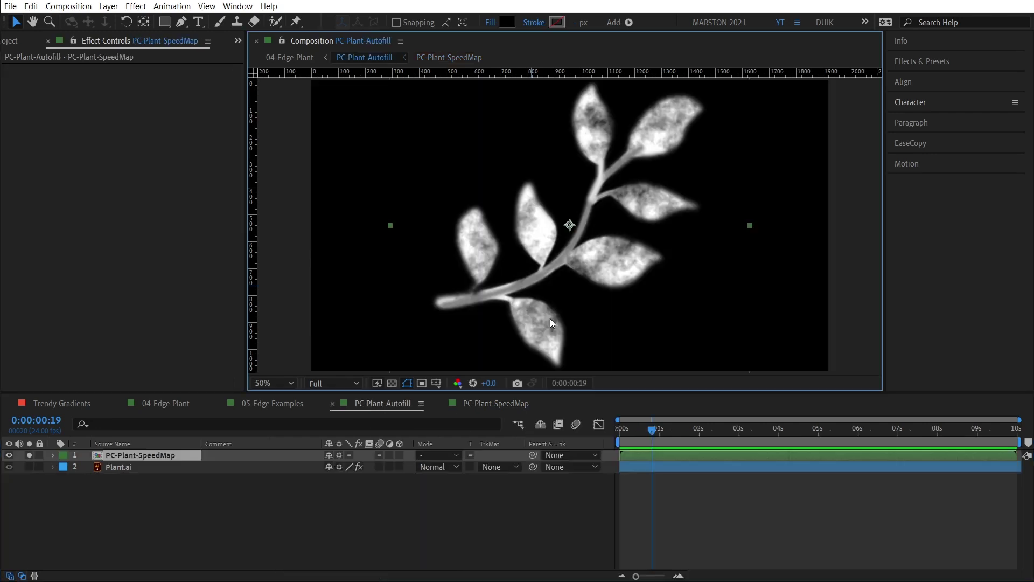
{"action": "key", "text": "shift+Escape"}
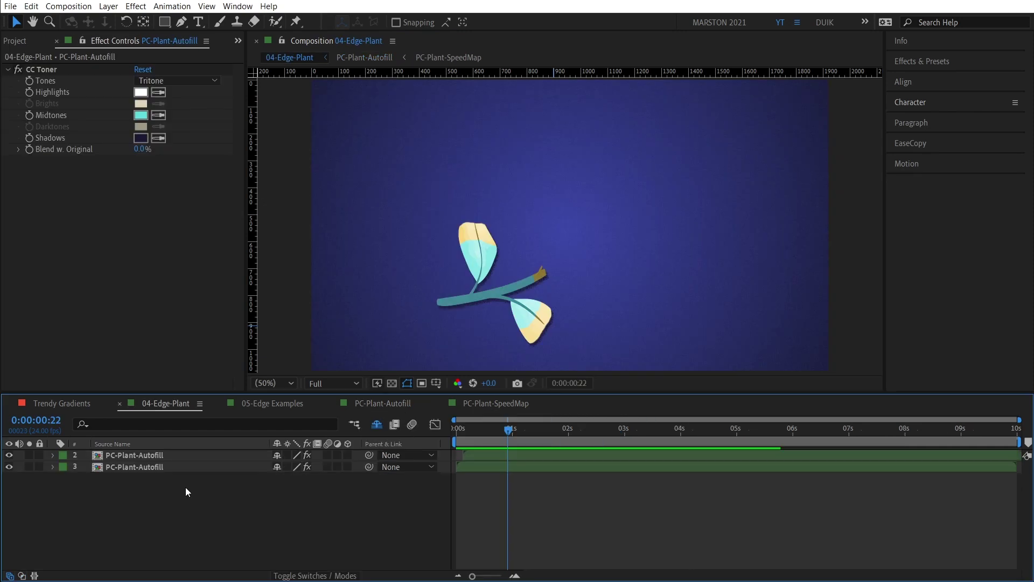
- Zoom the timeline to individual frames on the lower PC-Plant-Autofill layer and step to frame 8
{"action": "left_click", "coordinate": [147, 468]}
{"action": "left_click_drag", "start_coordinate": [470, 439], "coordinate": [462, 439]}
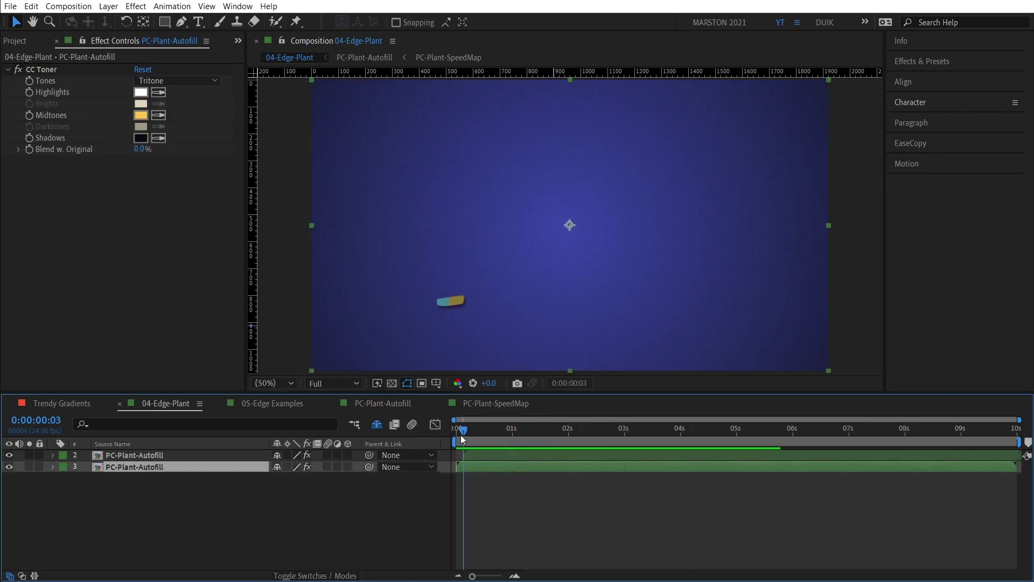
{"action": "key", "text": "equal"}
{"action": "key", "text": "equal"}
{"action": "key", "text": "equal"}
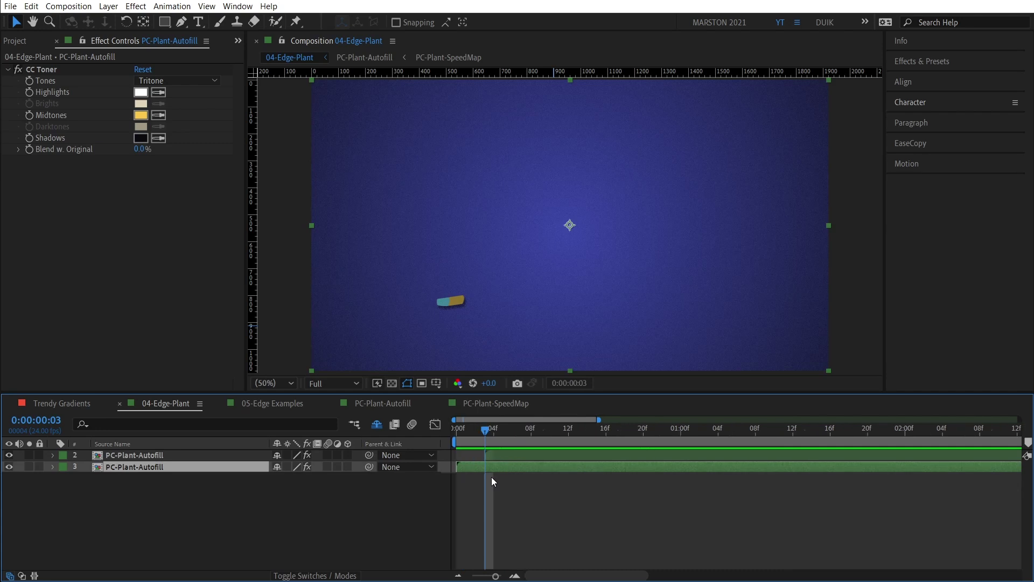
{"action": "left_click_drag", "start_coordinate": [494, 424], "coordinate": [529, 443]}
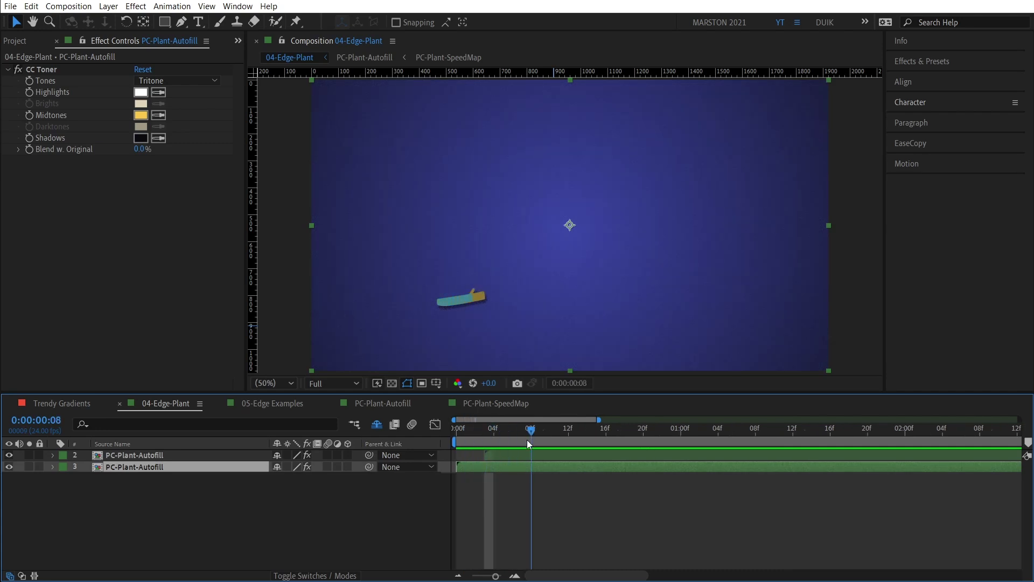
- Solo the lower plant layer to check its CC Toner as the leaves grow, then unsolo it
{"action": "left_click", "coordinate": [54, 72]}
{"action": "left_click", "coordinate": [29, 467]}
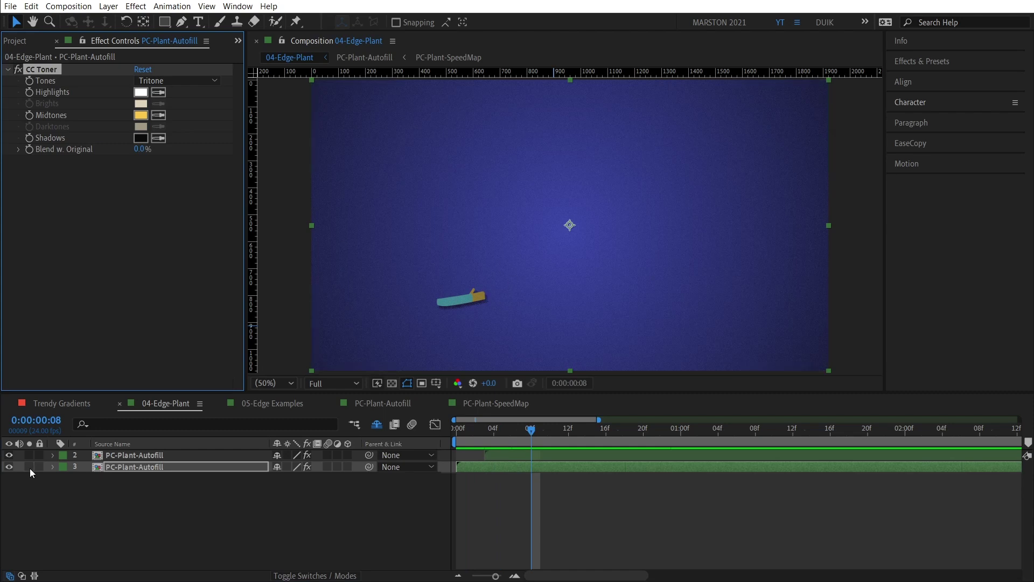
{"action": "left_click_drag", "start_coordinate": [526, 435], "coordinate": [906, 434]}
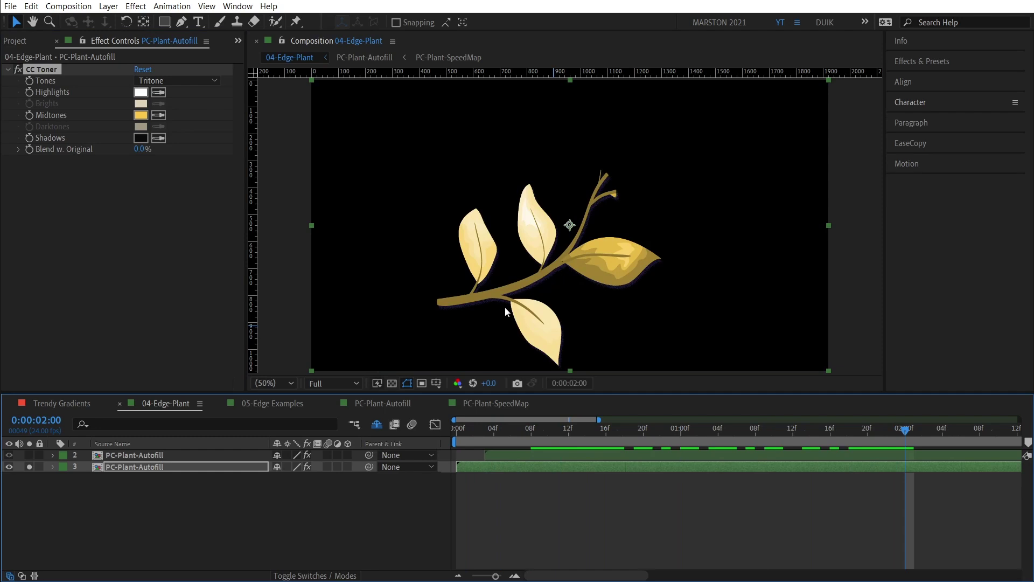
{"action": "left_click", "coordinate": [29, 467]}
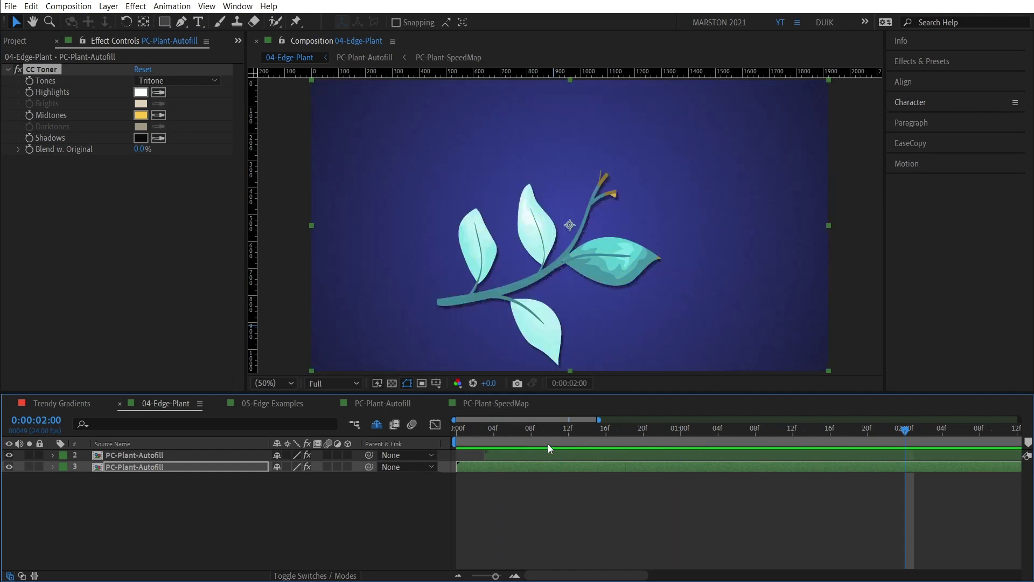
- Return to frame 3 and play the plant growth with the upper PC-Plant-Autofill layer selected
{"action": "left_click", "coordinate": [487, 431]}
{"action": "left_click", "coordinate": [482, 455]}
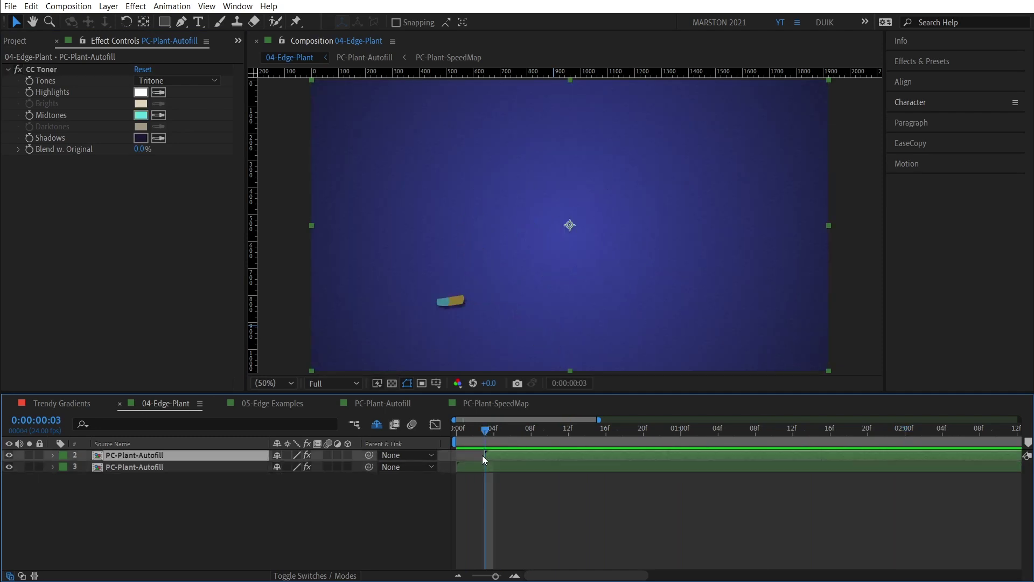
{"action": "key", "text": "space"}
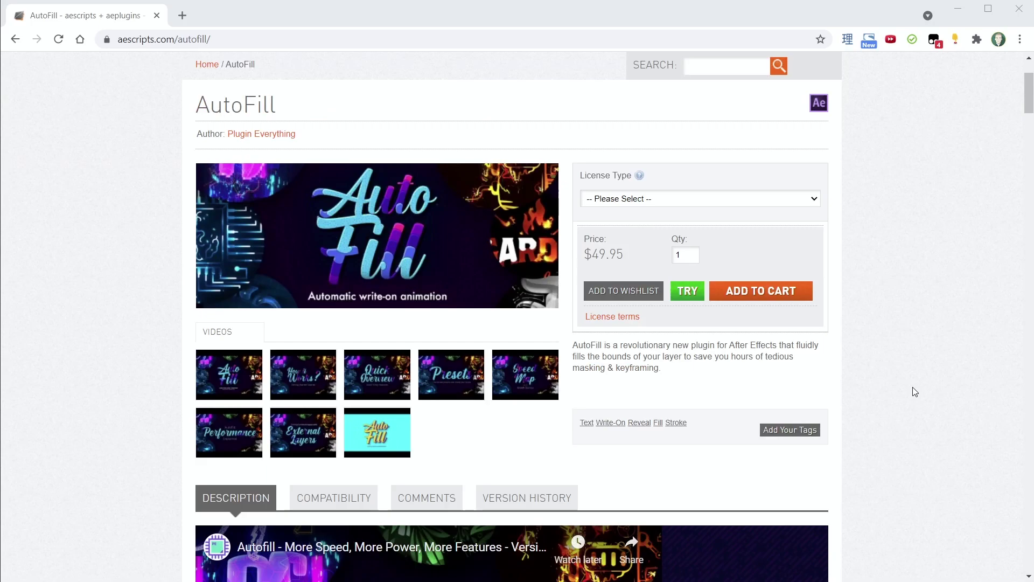
- Scroll the AutoFill product page down past the feature descriptions toward Growing Plants and Illustration Reveal
{"action": "scroll", "coordinate": [914, 392], "scroll_direction": "down", "scroll_amount": 20}
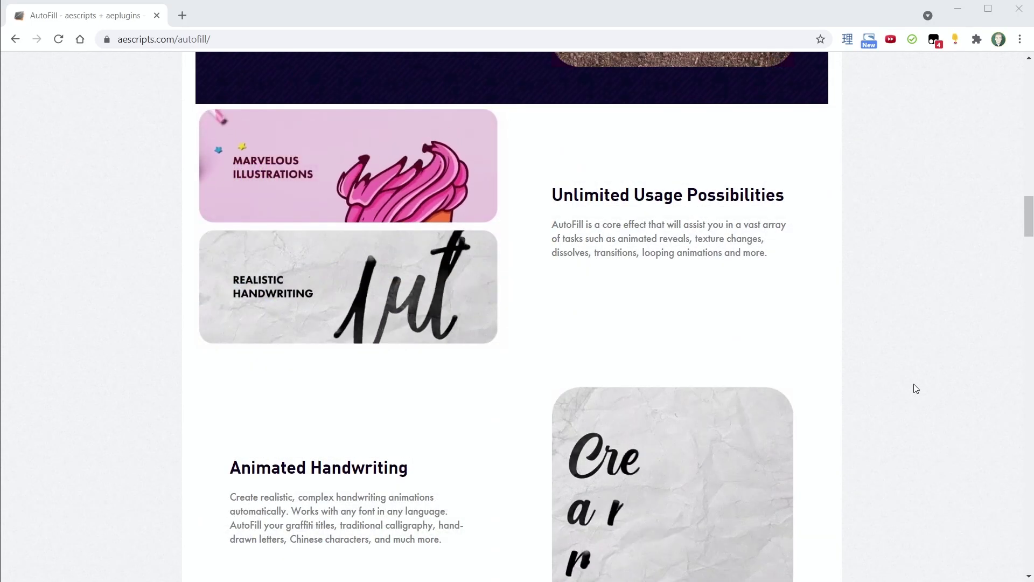